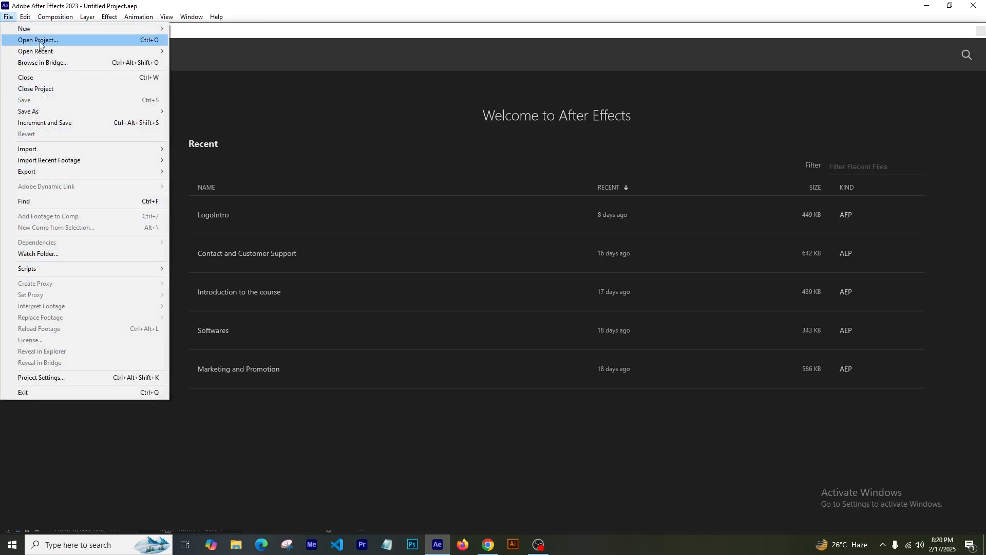
# Start a new project and set up a composition named Stroke Animation at 1920 x 1080 px.
pyautogui.moveTo(69, 30)
pyautogui.click(214, 30)
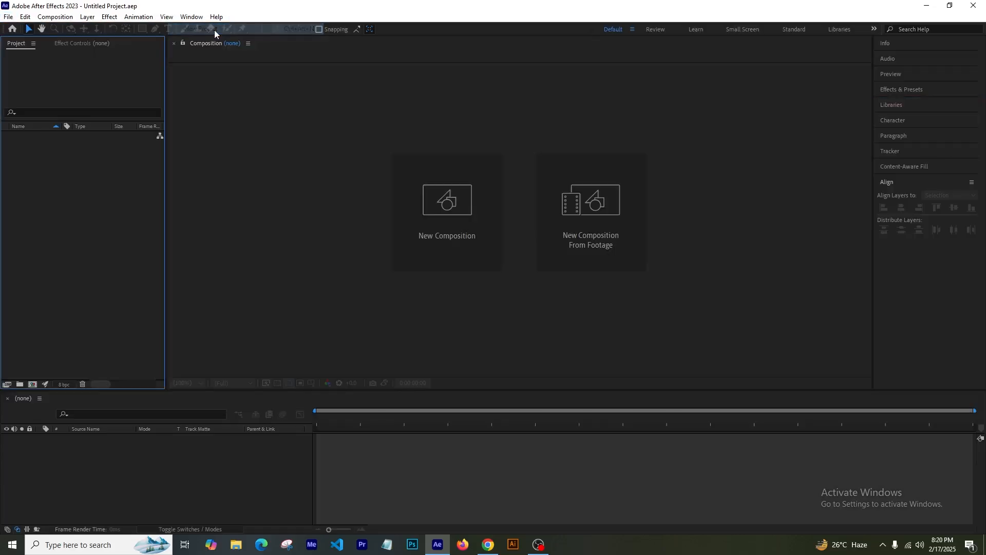
pyautogui.click(55, 17)
pyautogui.click(74, 30)
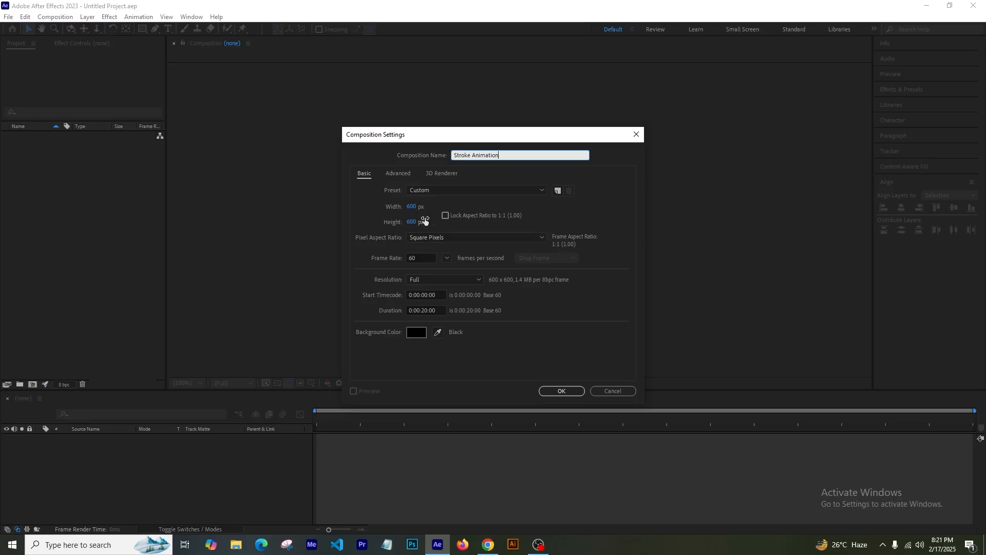
pyautogui.click(411, 206)
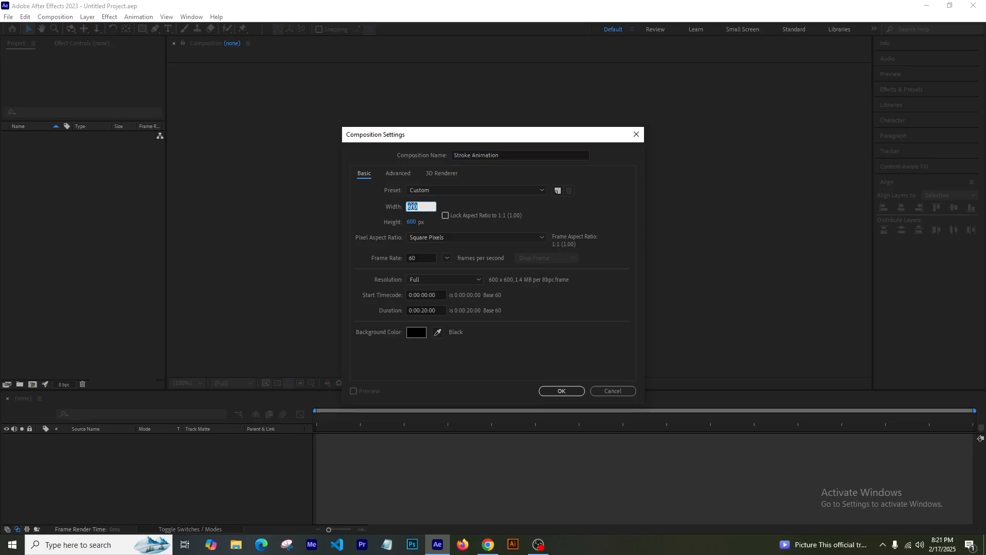
pyautogui.write('1920')
pyautogui.press('Tab')
pyautogui.write('1080')
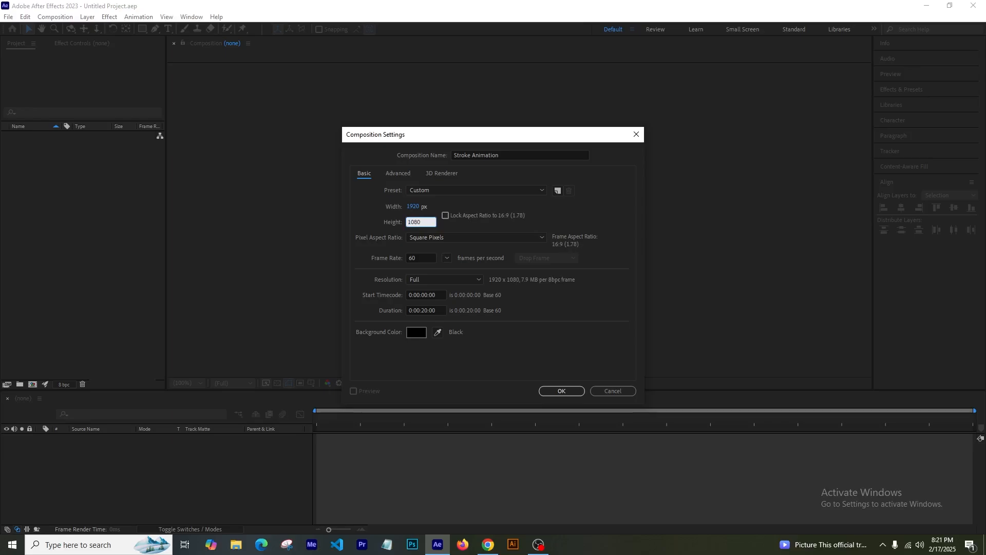
# Set the composition's duration to 7 seconds and create it.
pyautogui.click(595, 326)
pyautogui.click(408, 311)
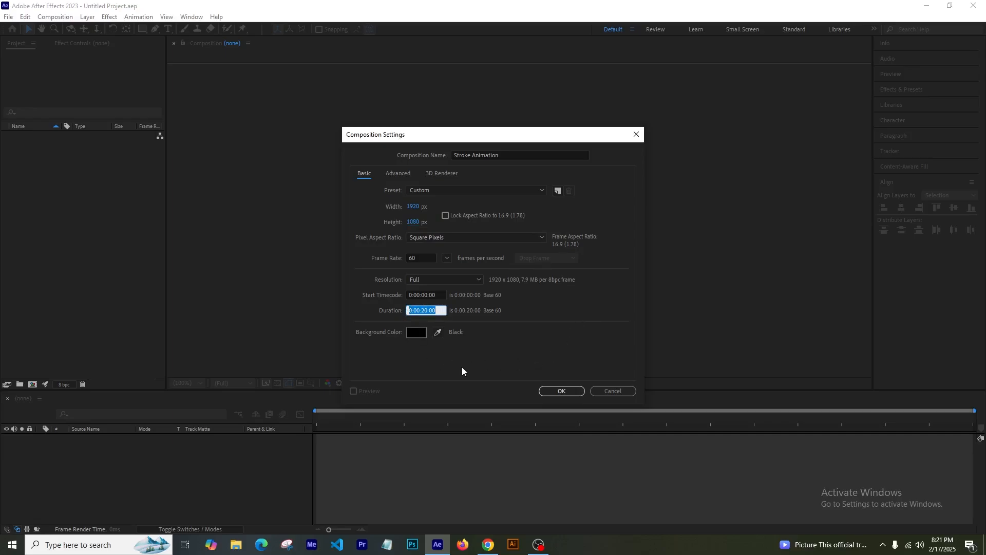
pyautogui.write('07')
pyautogui.click(512, 361)
pyautogui.click(561, 391)
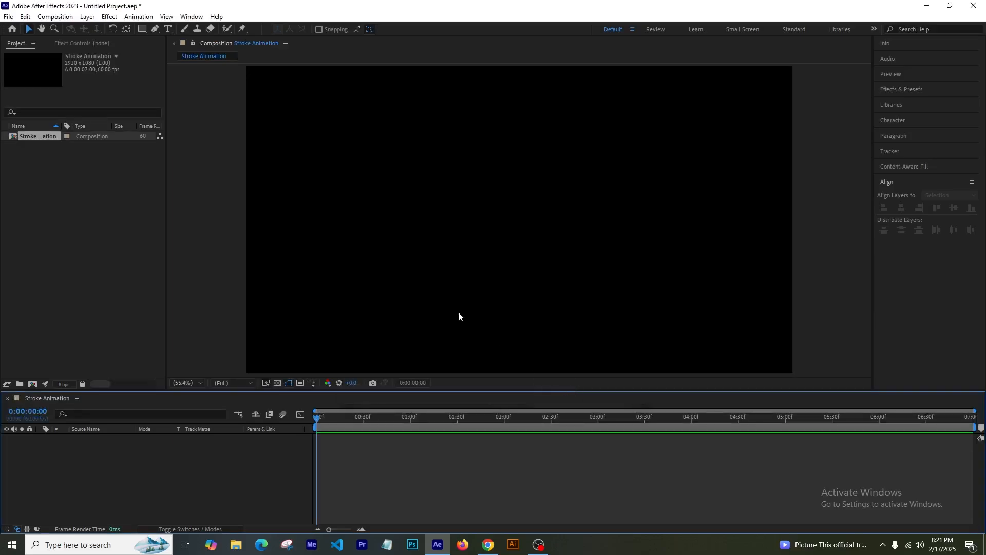
# Save the project as Stroke Animation in the Stroke Animation folder.
pyautogui.hotkey('ctrl', 's')
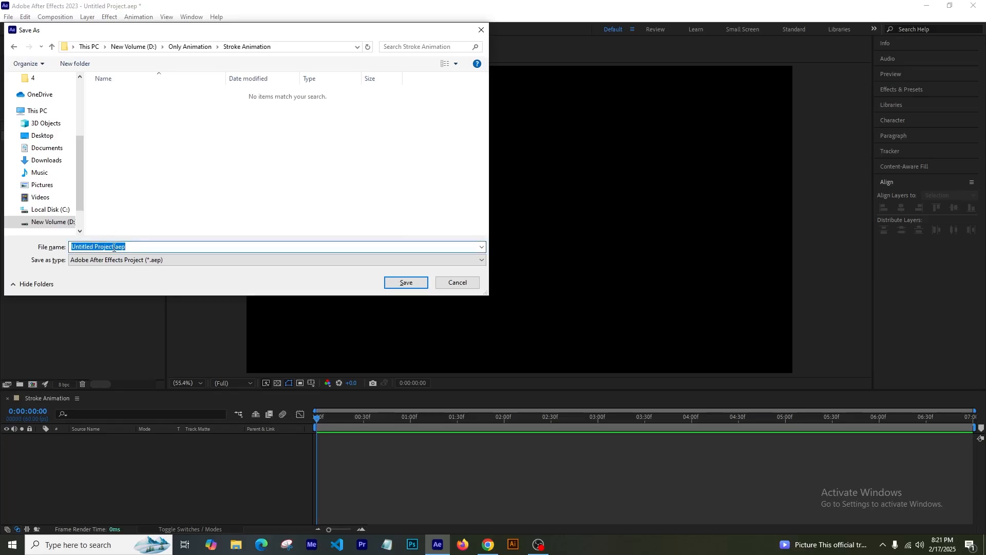
pyautogui.write('Stroke Animation')
pyautogui.click(406, 282)
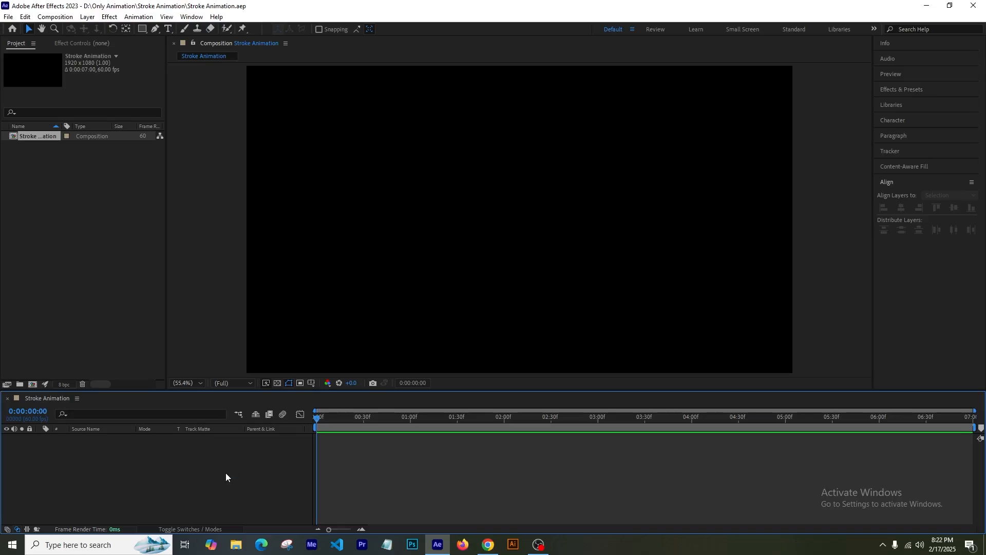
# Switch to Chrome, open the Adobe Color color wheel and keep it bookmarked in the Bookmarks bar.
pyautogui.click(496, 536)
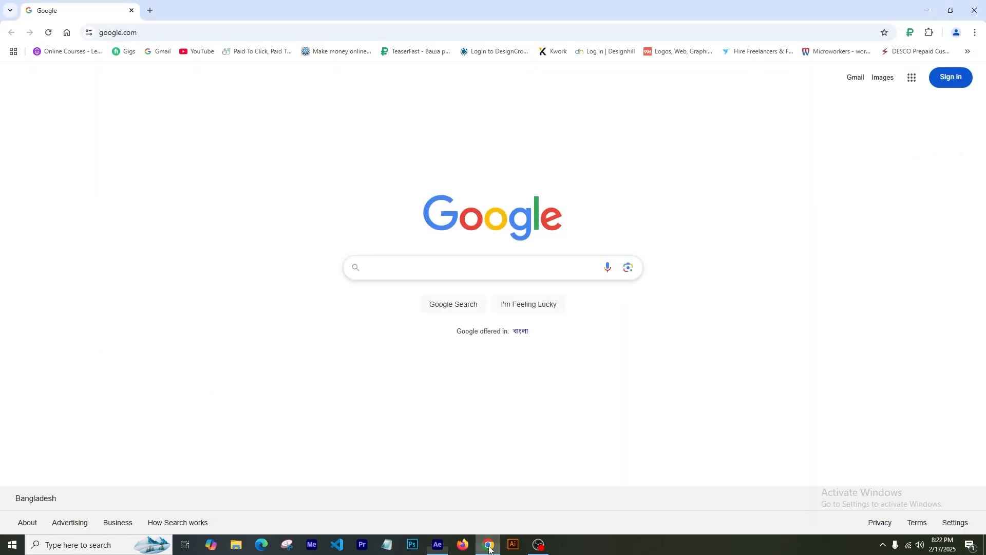
pyautogui.click(299, 32)
pyautogui.write('adobe ')
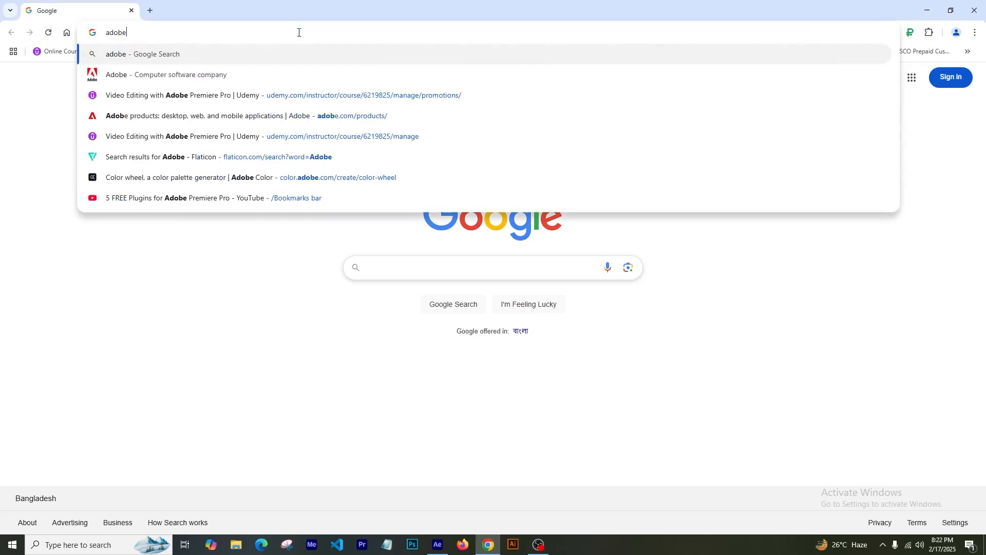
pyautogui.write('color.')
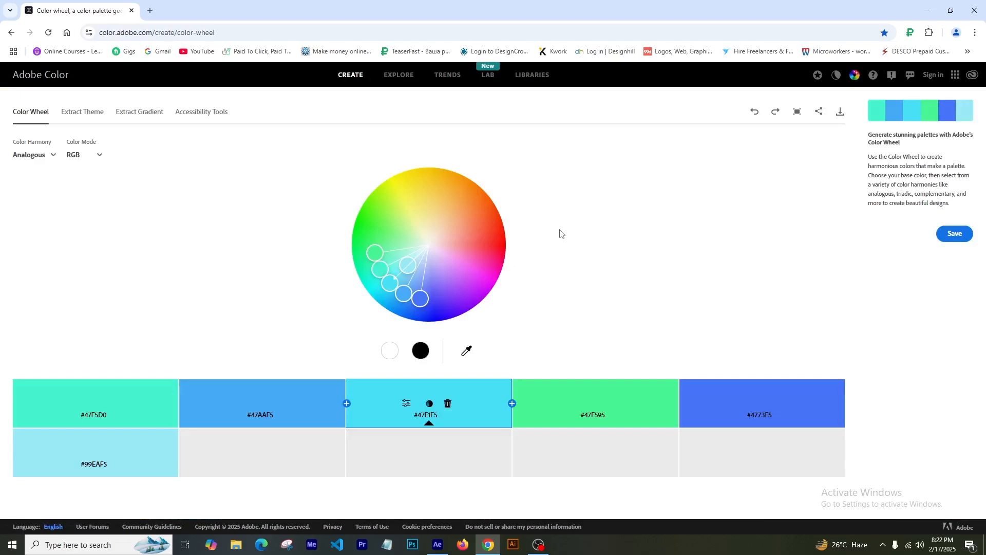
pyautogui.hotkey('ctrl', 'd')
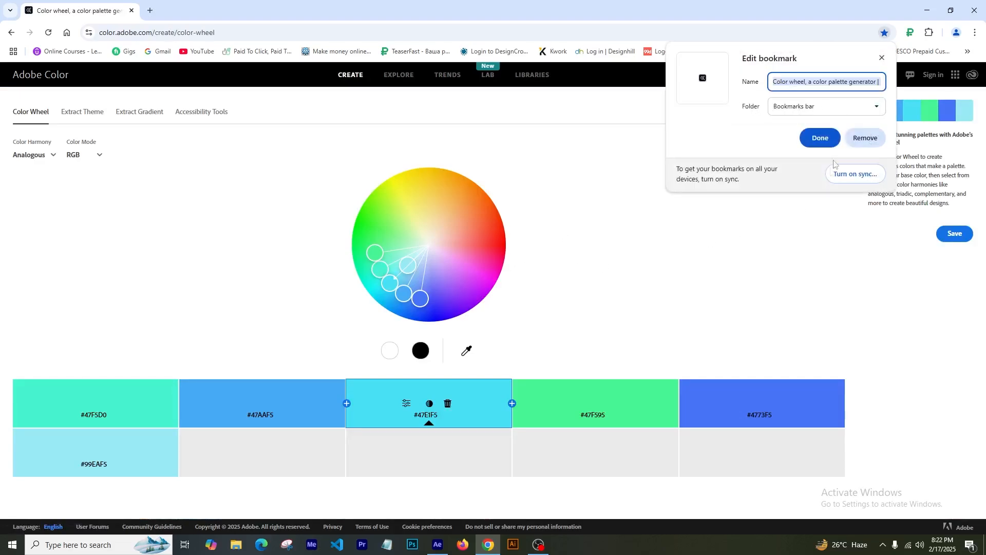
pyautogui.click(821, 138)
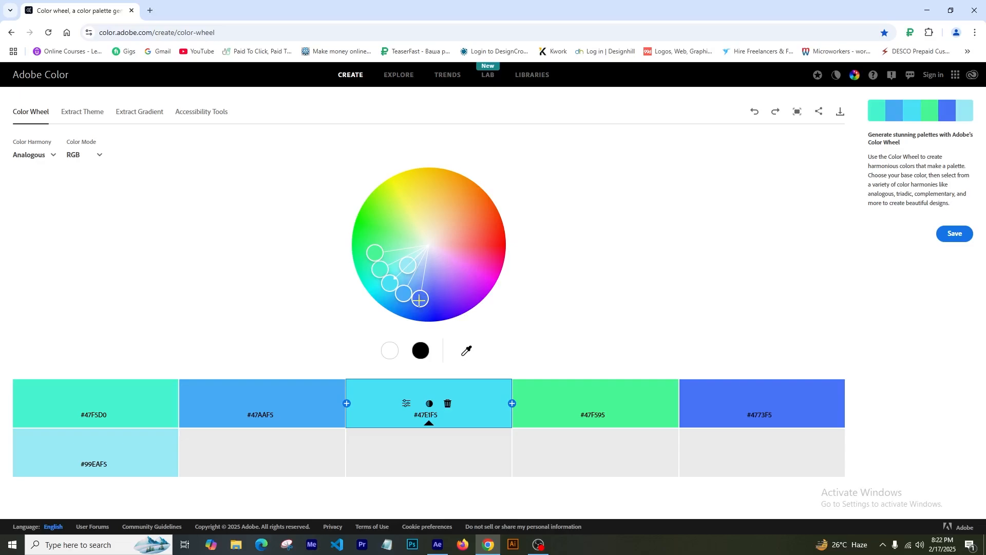
# Shift the analogous palette on the color wheel to orange-red tones and copy the orange swatch #F58247 into a Notepad note.
pyautogui.moveTo(419, 300)
pyautogui.mouseDown()
pyautogui.moveTo(480, 275)
pyautogui.moveTo(477, 216)
pyautogui.moveTo(467, 211)
pyautogui.moveTo(441, 240)
pyautogui.moveTo(447, 222)
pyautogui.moveTo(486, 224)
pyautogui.moveTo(462, 237)
pyautogui.moveTo(493, 218)
pyautogui.moveTo(479, 213)
pyautogui.moveTo(450, 241)
pyautogui.moveTo(448, 217)
pyautogui.mouseUp()
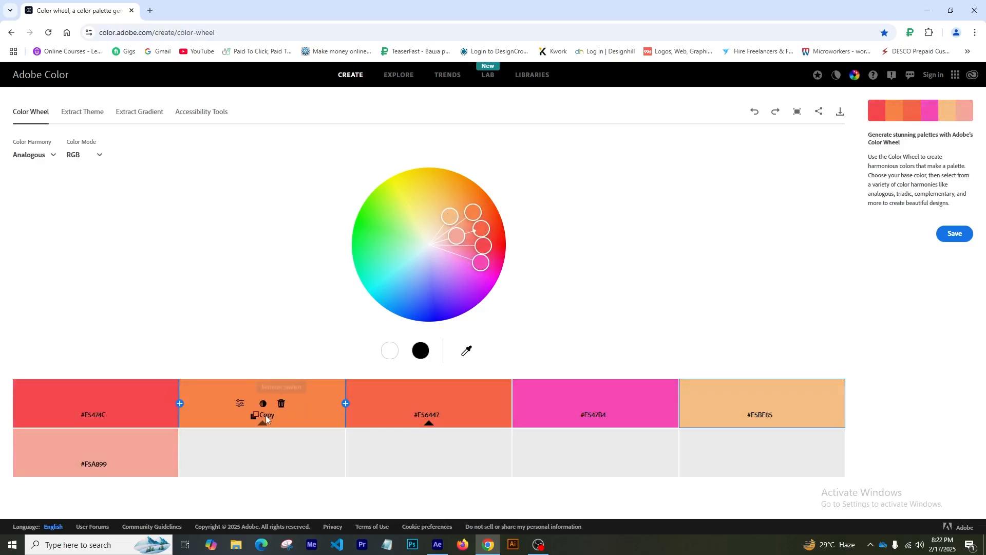
pyautogui.click(264, 414)
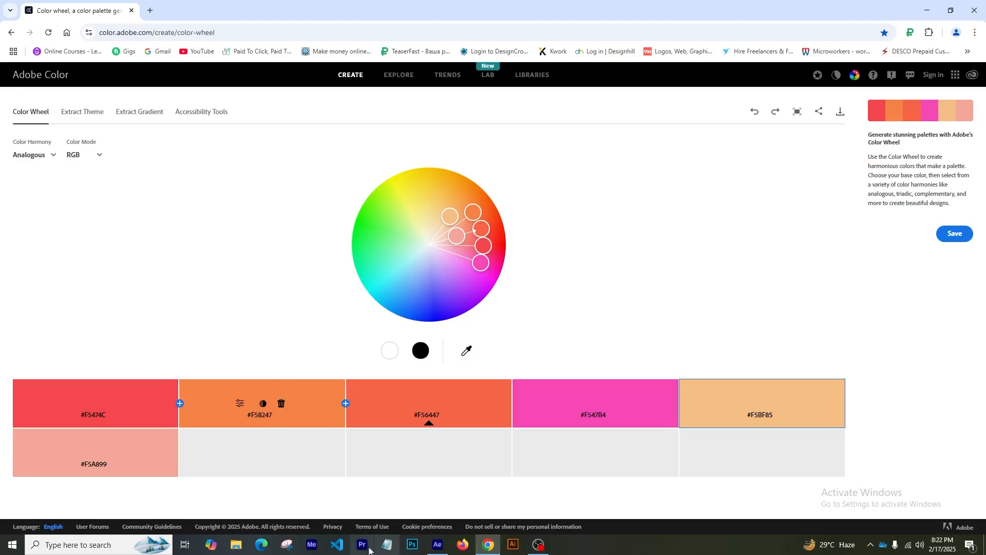
pyautogui.click(386, 545)
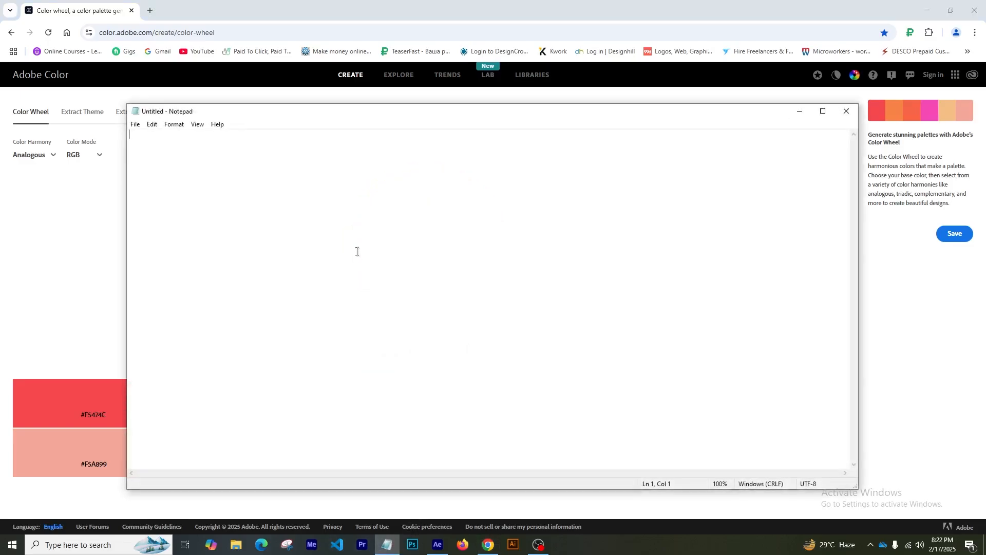
pyautogui.write('#F58247')
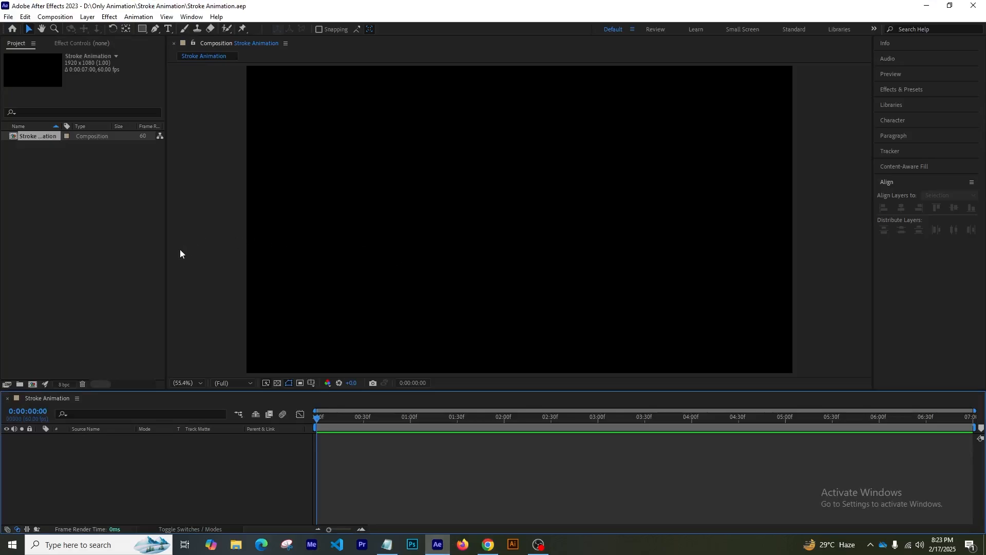
# In After Effects, set up the Pen tool with no fill and a solid 4 px stroke.
pyautogui.click(155, 29)
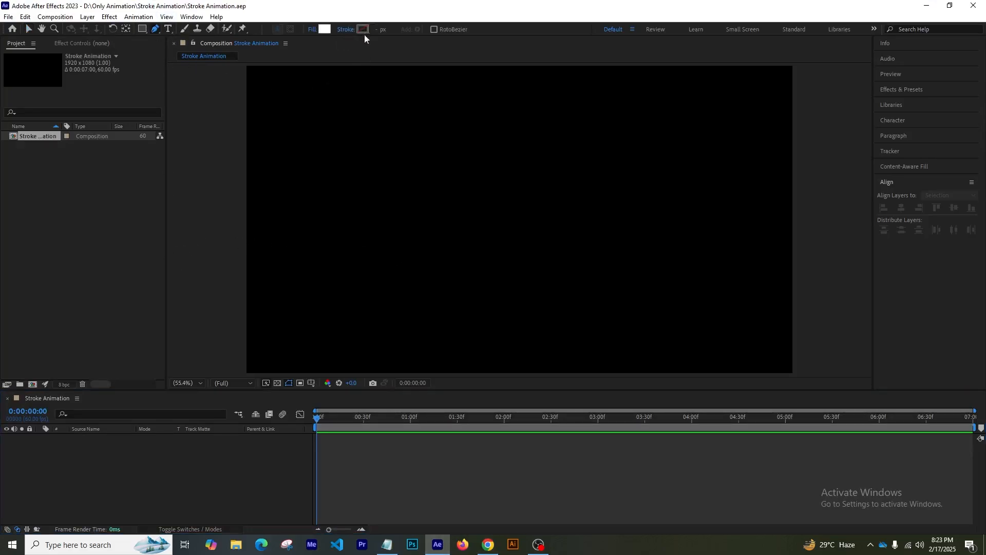
pyautogui.click(312, 29)
pyautogui.click(441, 243)
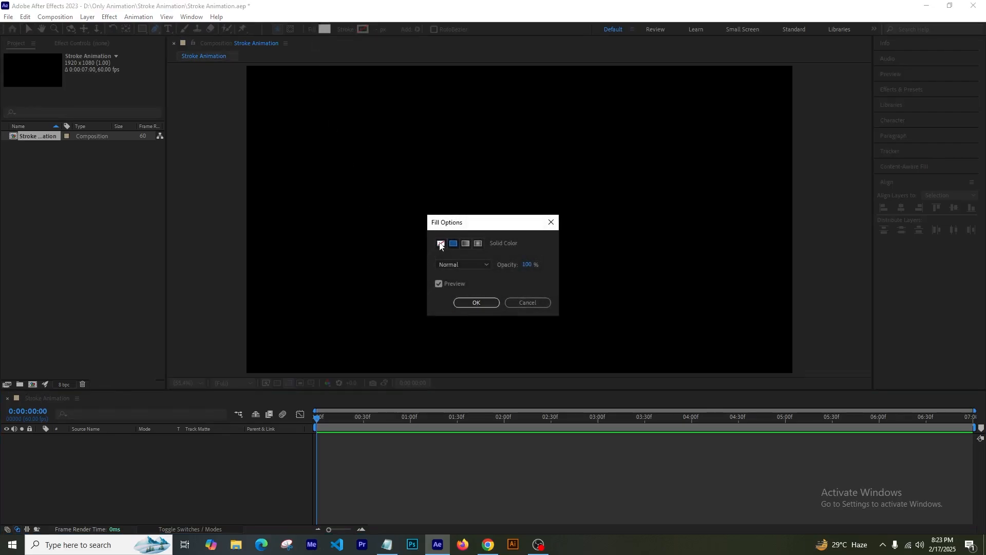
pyautogui.click(476, 302)
pyautogui.click(347, 30)
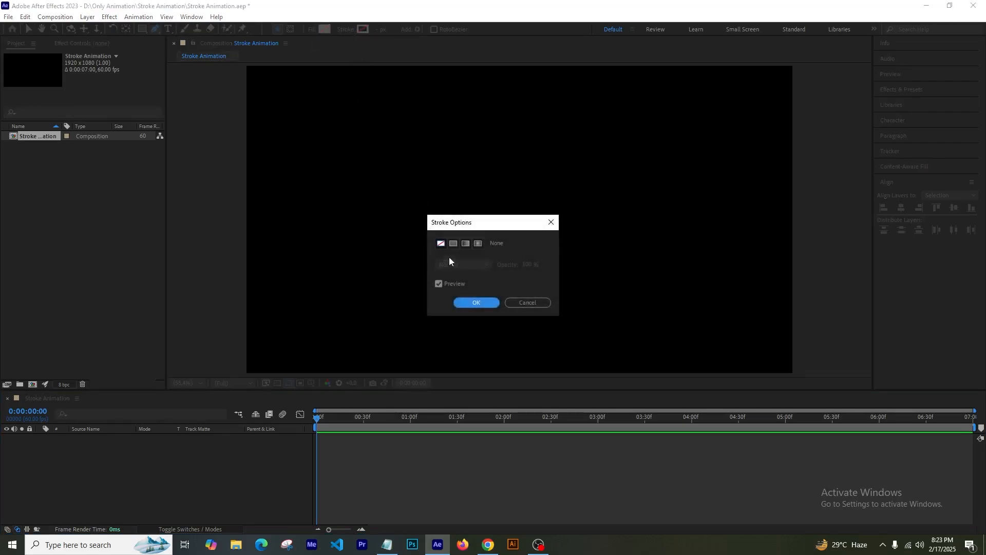
pyautogui.click(454, 244)
pyautogui.click(476, 302)
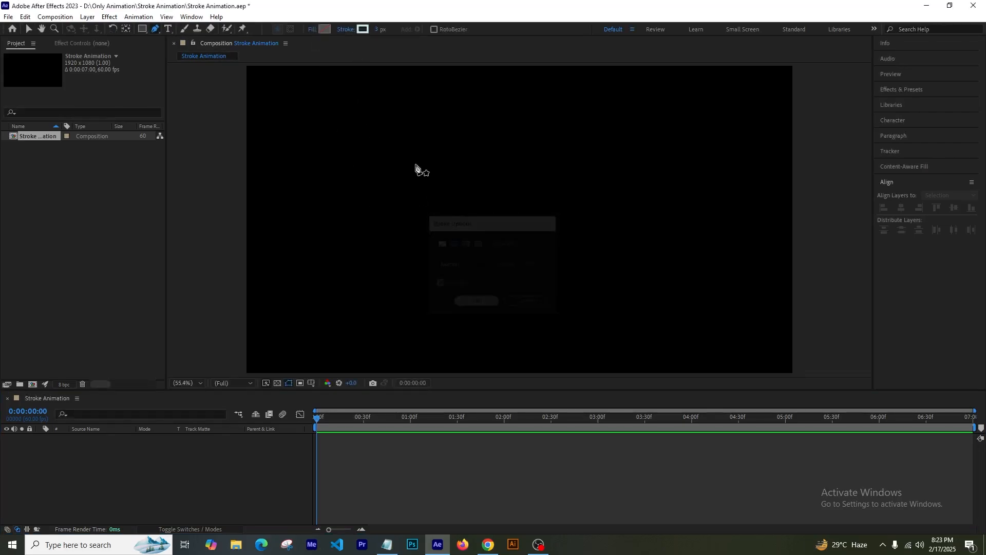
pyautogui.click(379, 31)
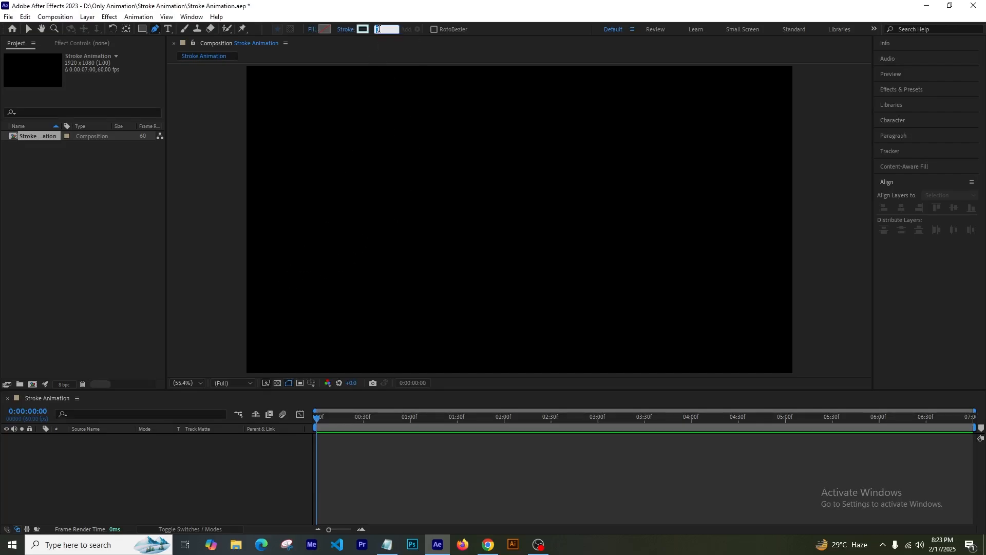
pyautogui.press('Return')
# Draw an open three-point path that rises diagonally and continues as a long horizontal line across the composition.
pyautogui.click(315, 264)
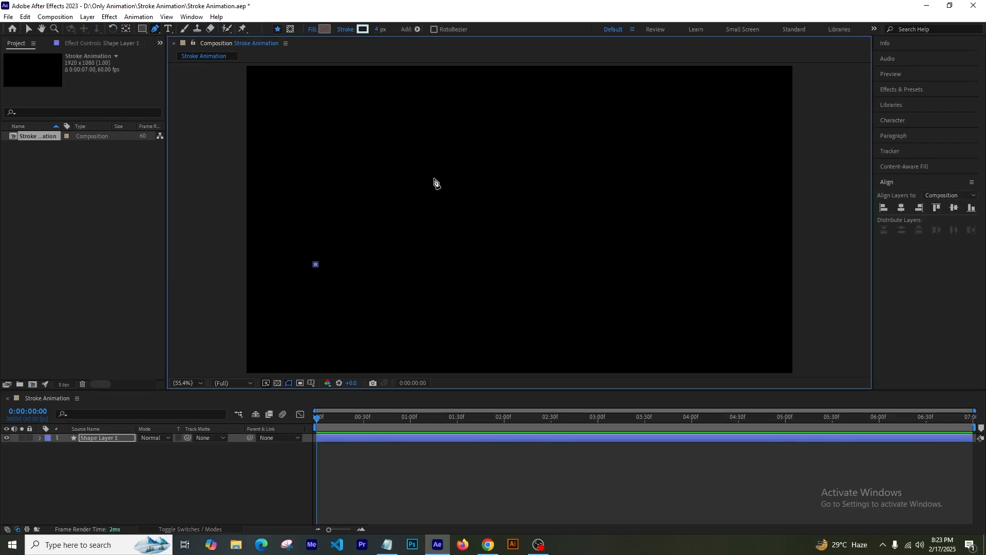
pyautogui.click(410, 201)
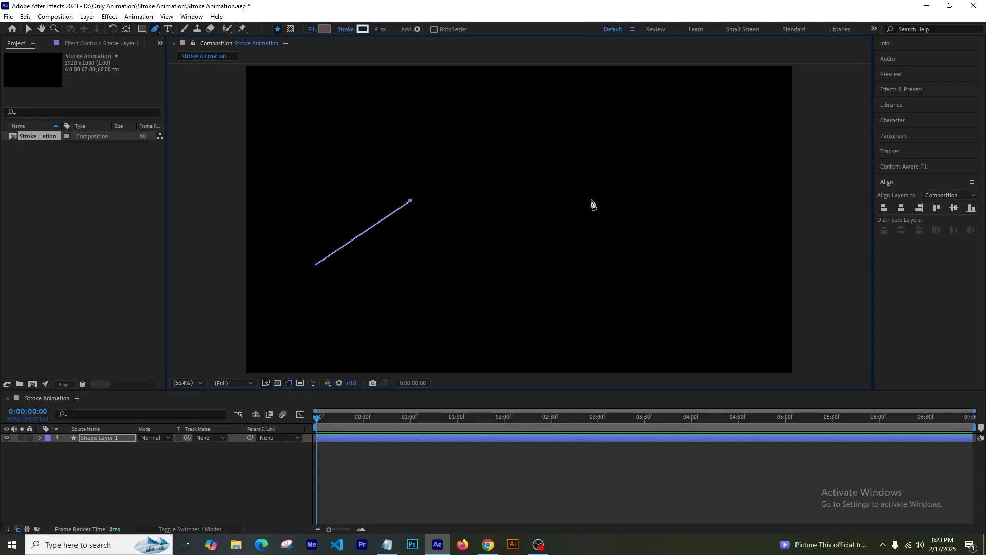
pyautogui.click(649, 201)
# Copy the hex code #F58247 from the color information.txt note in Notepad and return to After Effects.
pyautogui.click(389, 546)
pyautogui.moveTo(163, 135); pyautogui.dragTo(115, 136)
pyautogui.hotkey('ctrl', 'c')
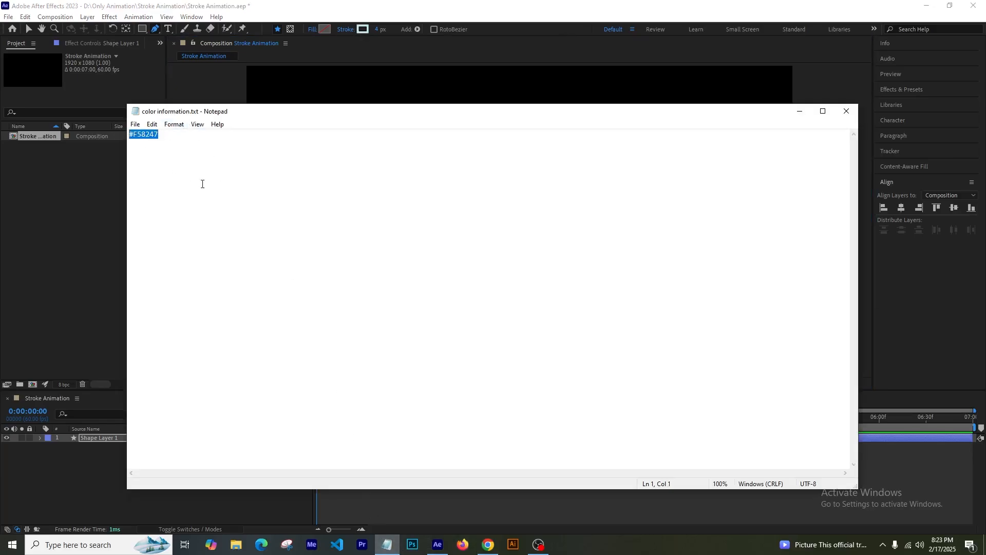
pyautogui.click(462, 6)
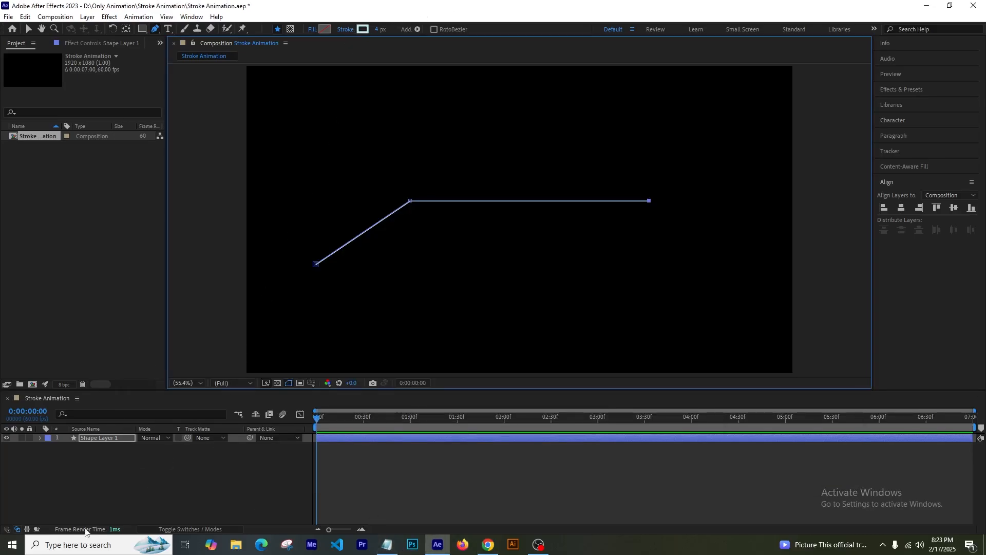
# Add Trim Paths to the contents of the line's shape layer.
pyautogui.click(40, 438)
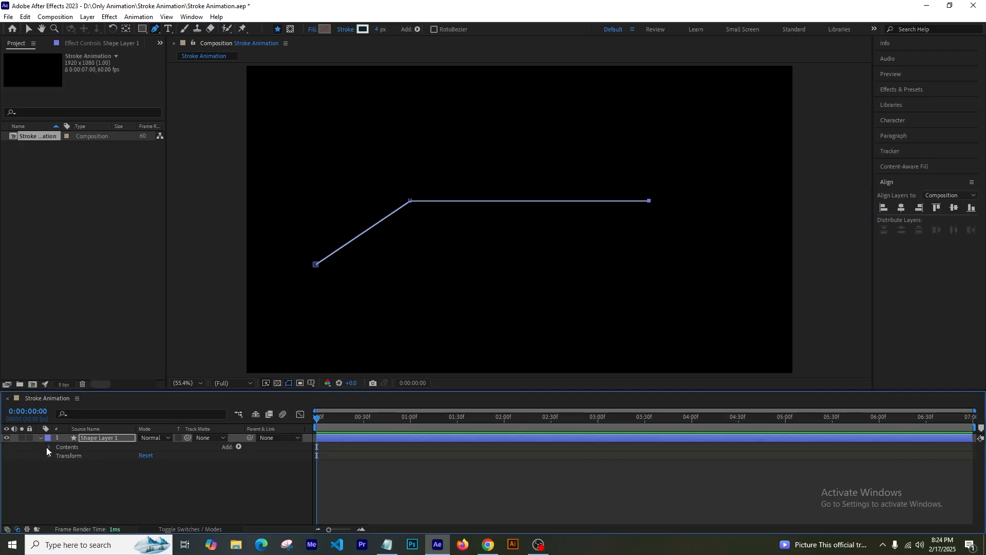
pyautogui.click(239, 447)
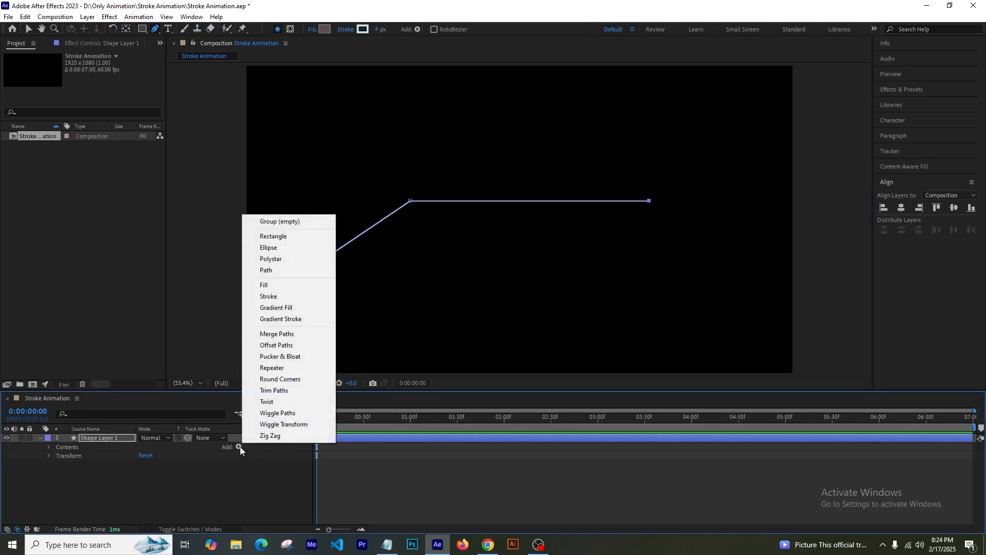
pyautogui.click(277, 391)
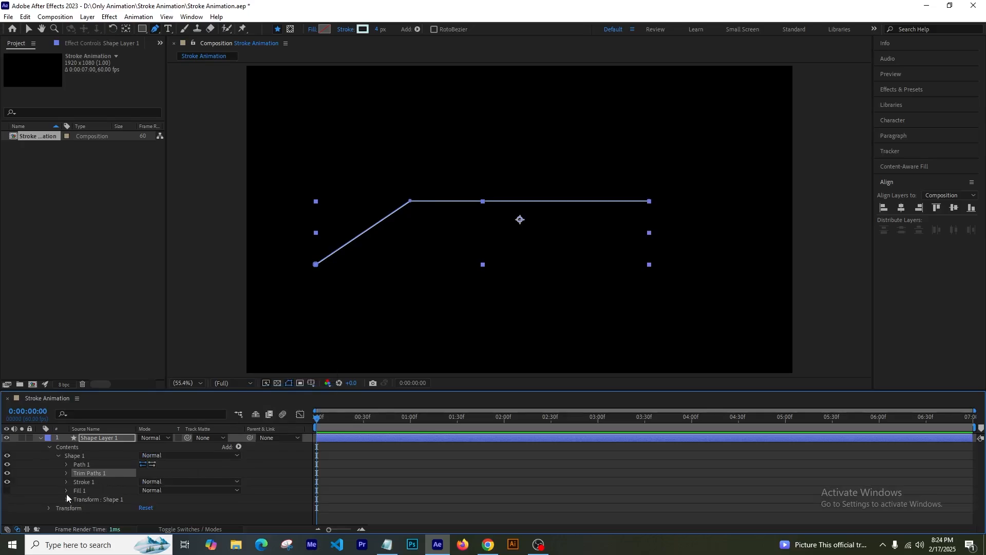
# Set the line's stroke color to the copied hex value F58247 and deselect the layer.
pyautogui.click(65, 483)
pyautogui.click(144, 456)
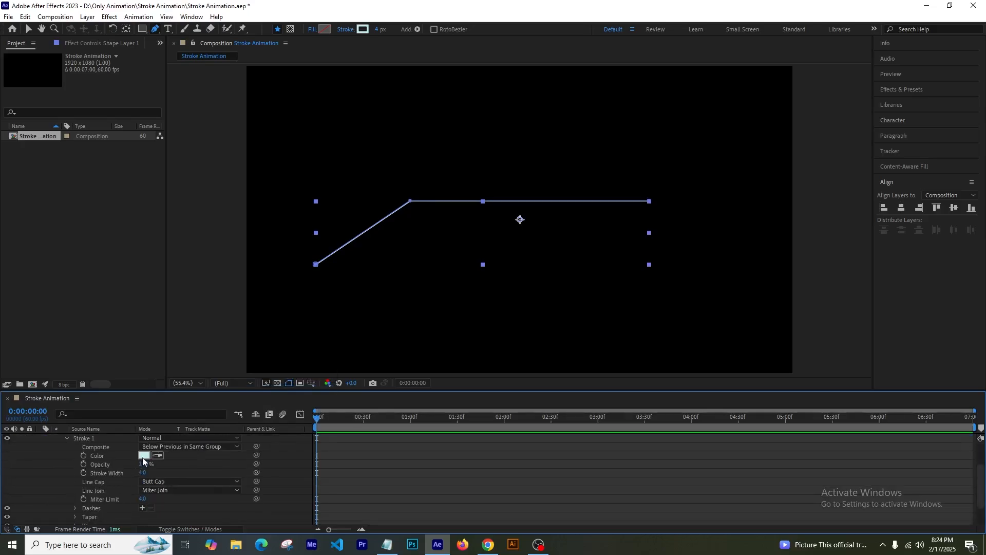
pyautogui.hotkey('ctrl', 'v')
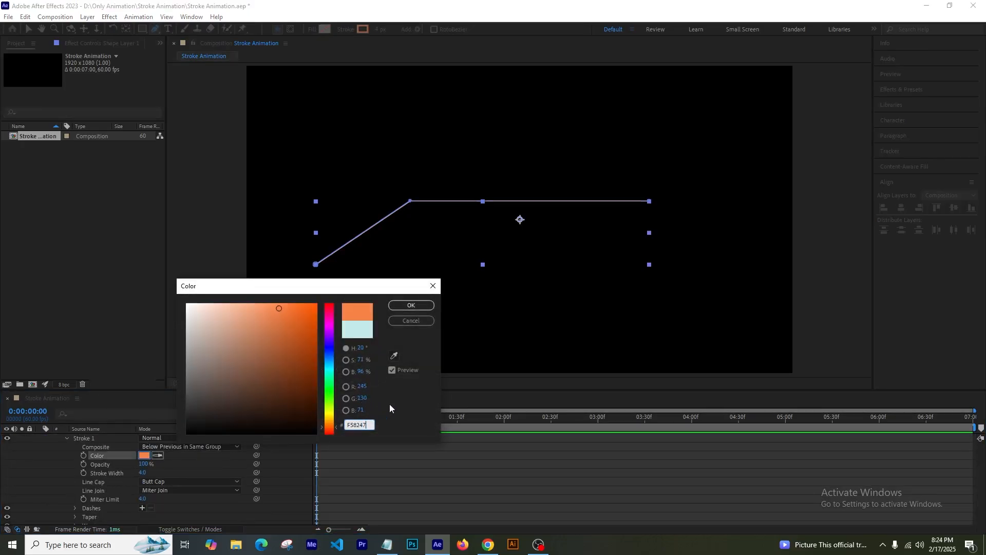
pyautogui.click(412, 306)
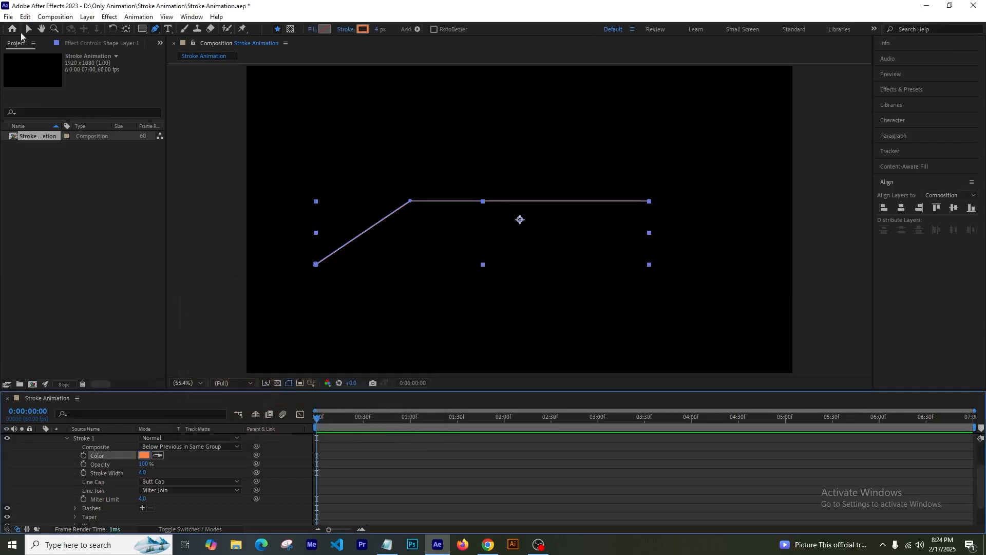
pyautogui.click(815, 297)
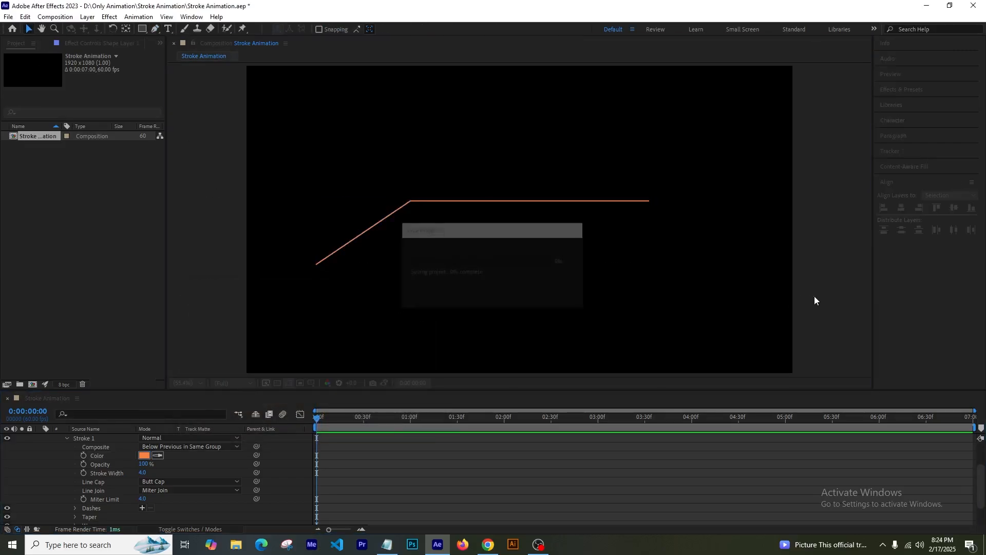
# Set the line's stroke width to 2 px.
pyautogui.click(425, 205)
pyautogui.click(456, 27)
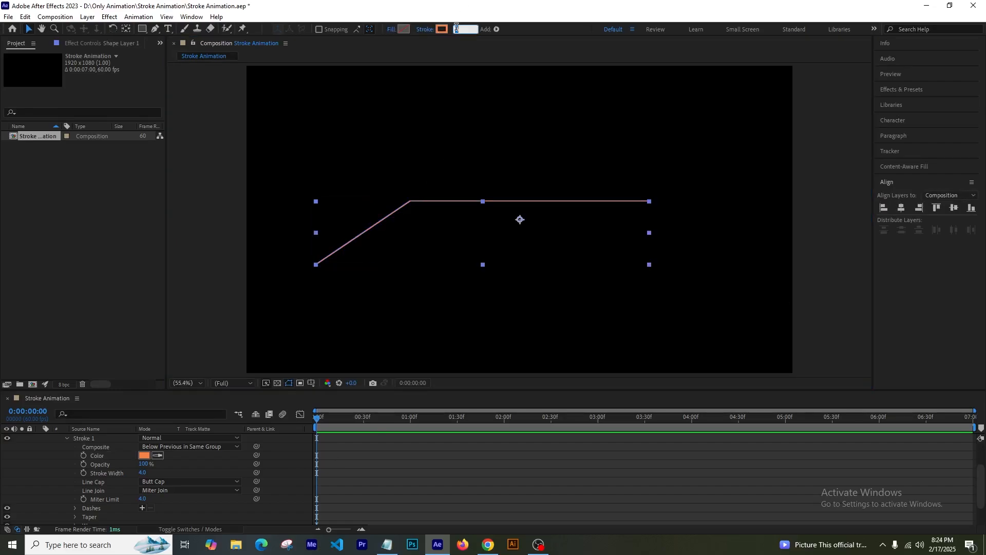
pyautogui.write('2')
pyautogui.click(837, 226)
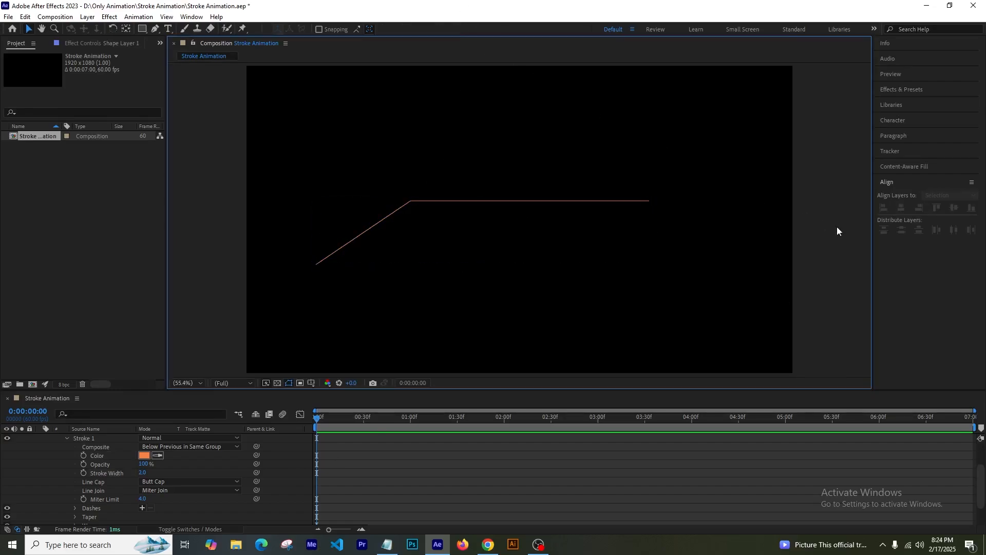
# Set the line's stroke width to 2.8 px and save the project.
pyautogui.hotkey('ctrl', 's')
pyautogui.click(412, 206)
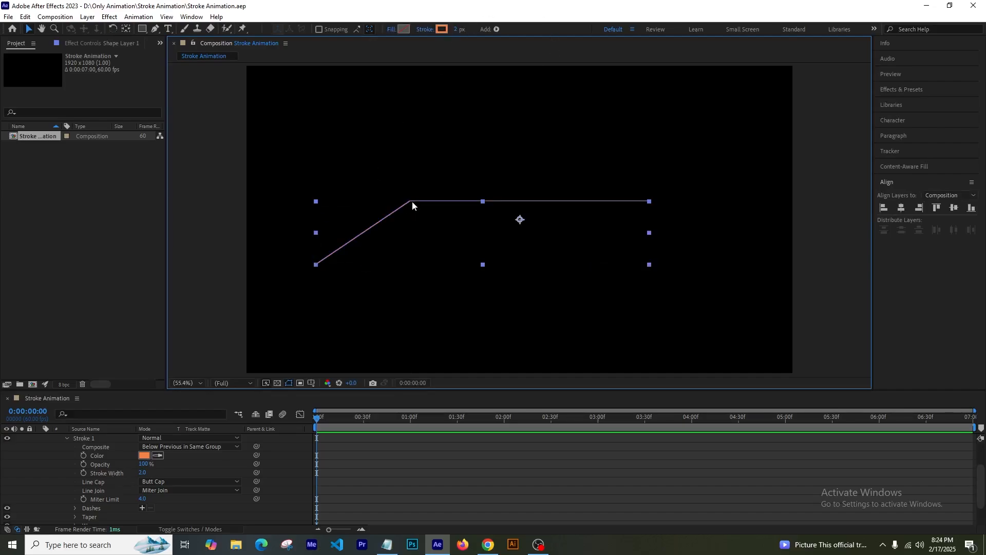
pyautogui.click(455, 29)
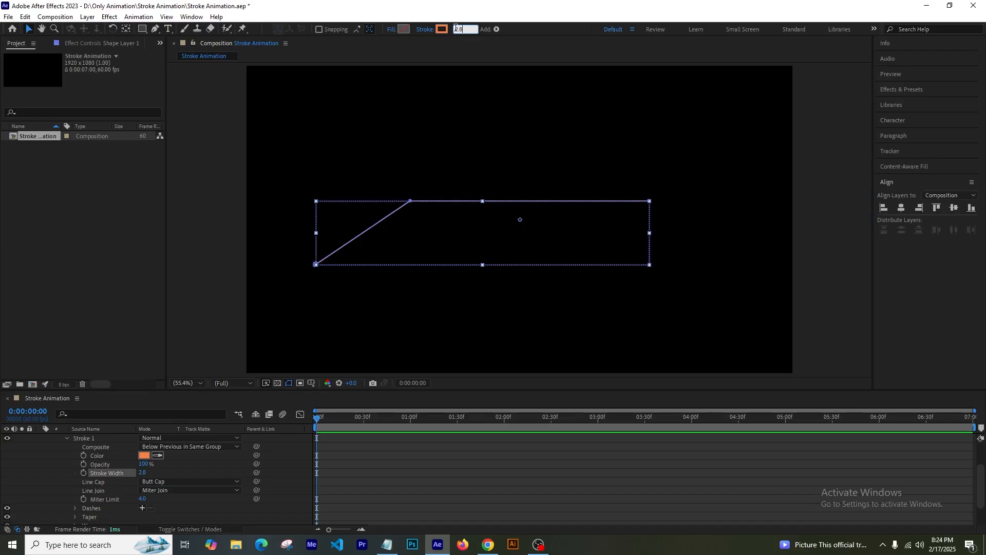
pyautogui.write('2.8')
pyautogui.press('Return')
pyautogui.click(832, 242)
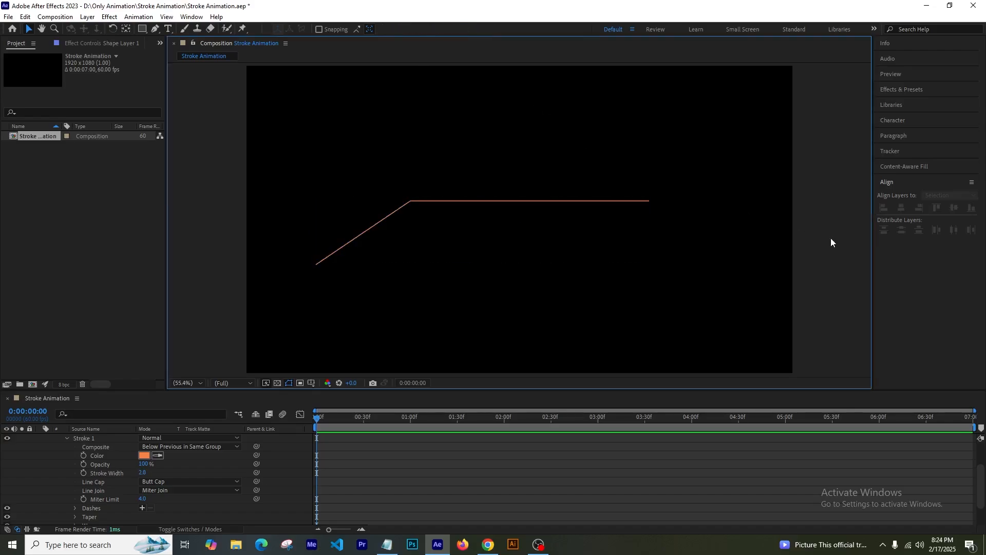
pyautogui.click(466, 201)
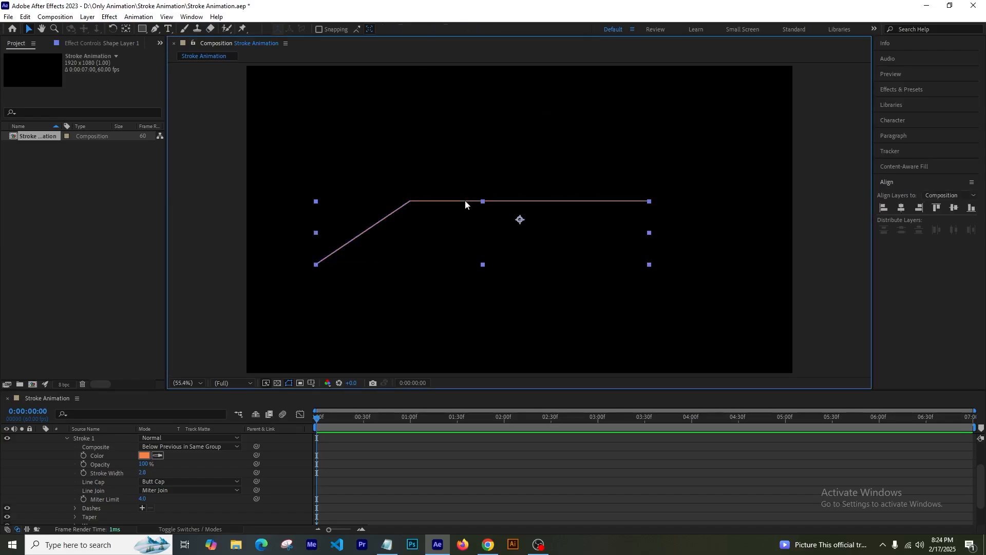
pyautogui.hotkey('ctrl', 's')
# Move the current time to 0:00:02:00 and give the line's stroke a Round Join and a Round Cap.
pyautogui.moveTo(316, 420); pyautogui.dragTo(504, 455)
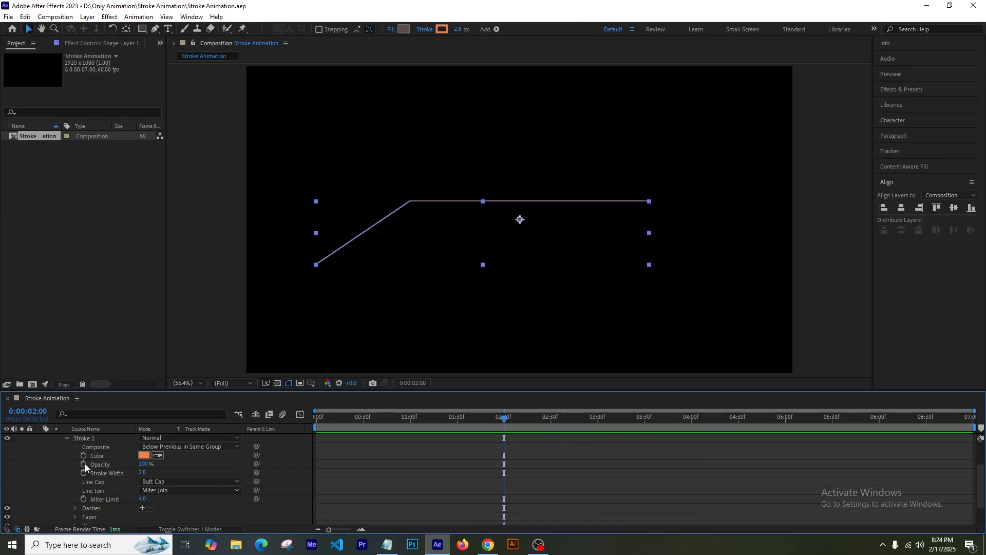
pyautogui.scroll(-3, 124, 488)
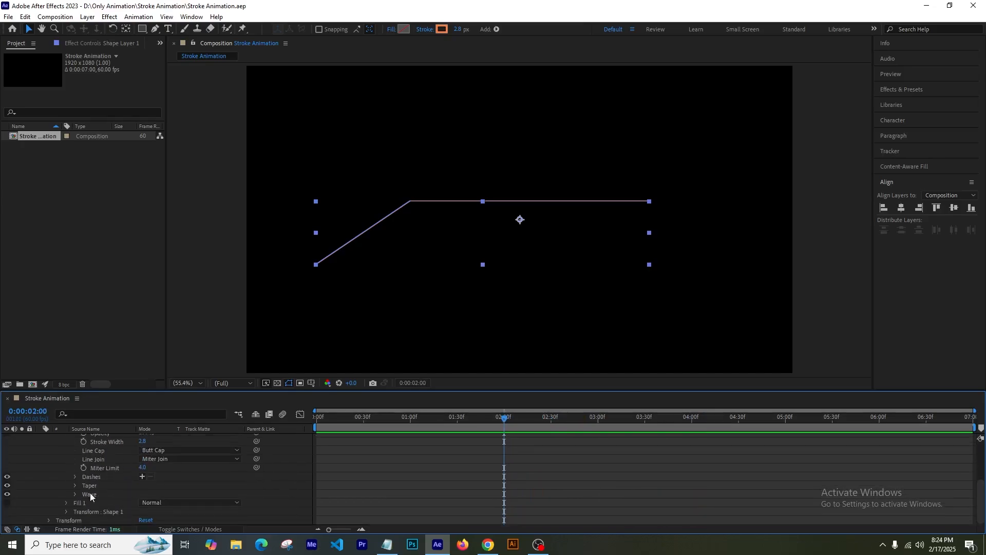
pyautogui.click(166, 459)
pyautogui.click(171, 481)
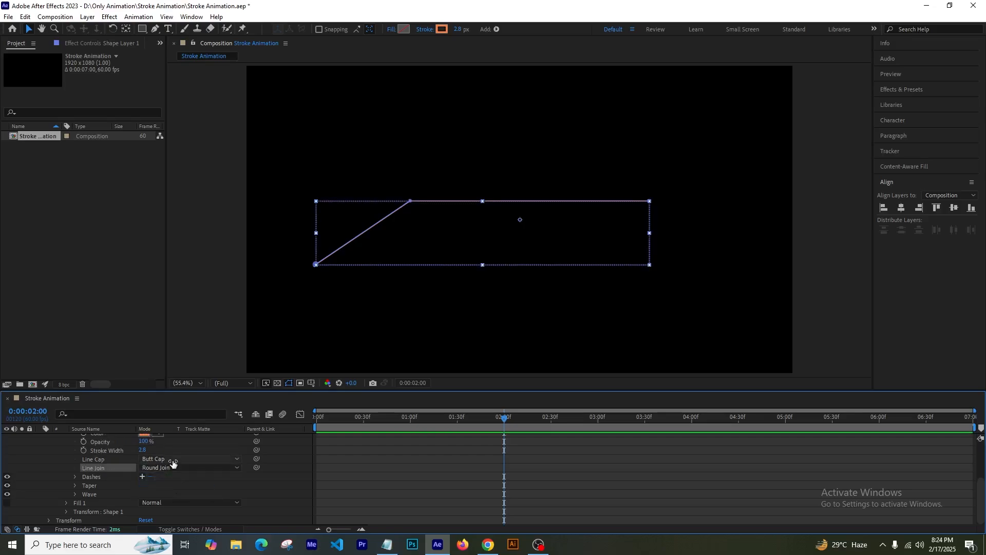
pyautogui.click(173, 459)
pyautogui.click(173, 481)
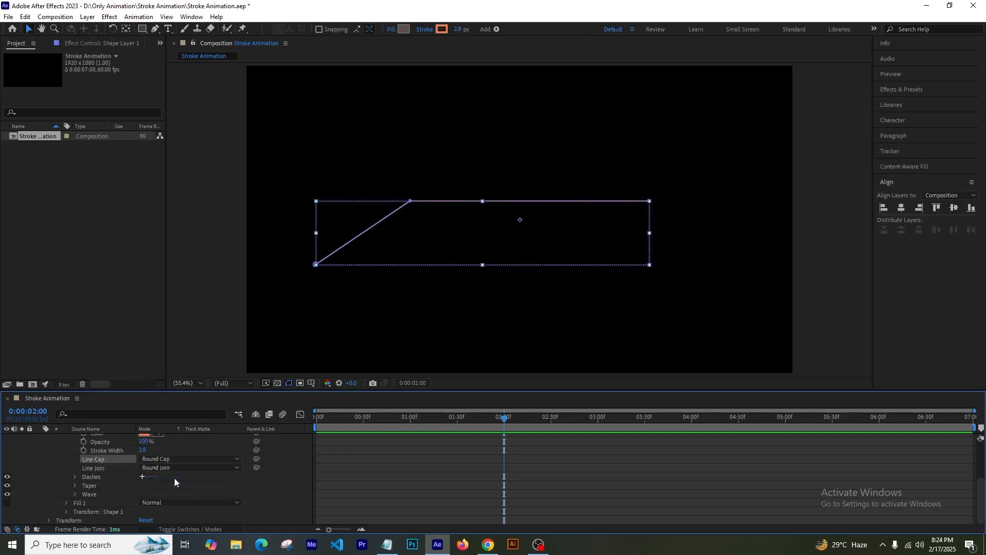
# Add a keyframe for the Trim Paths End property at 0:00:02:00, keeping it at 100%.
pyautogui.scroll(1, 107, 473)
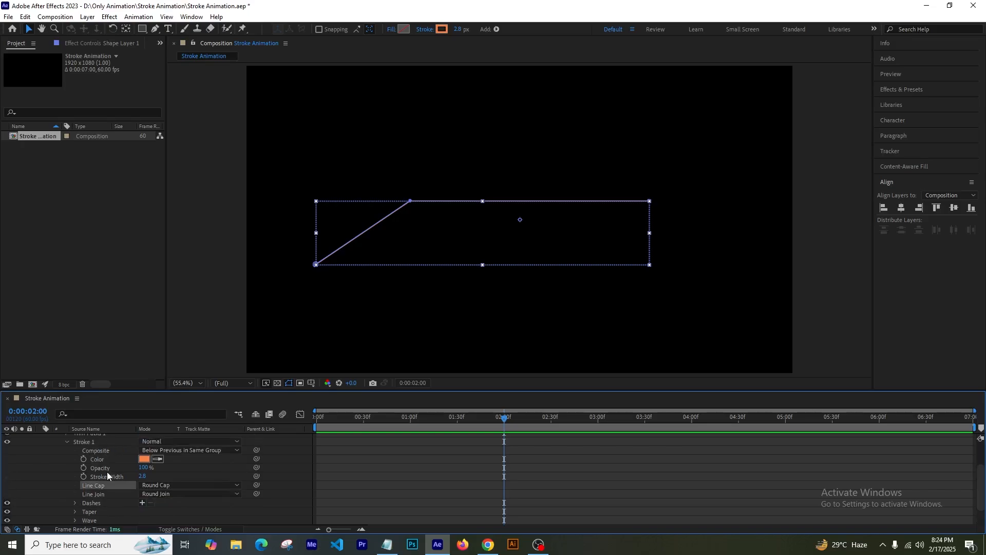
pyautogui.scroll(1, 107, 472)
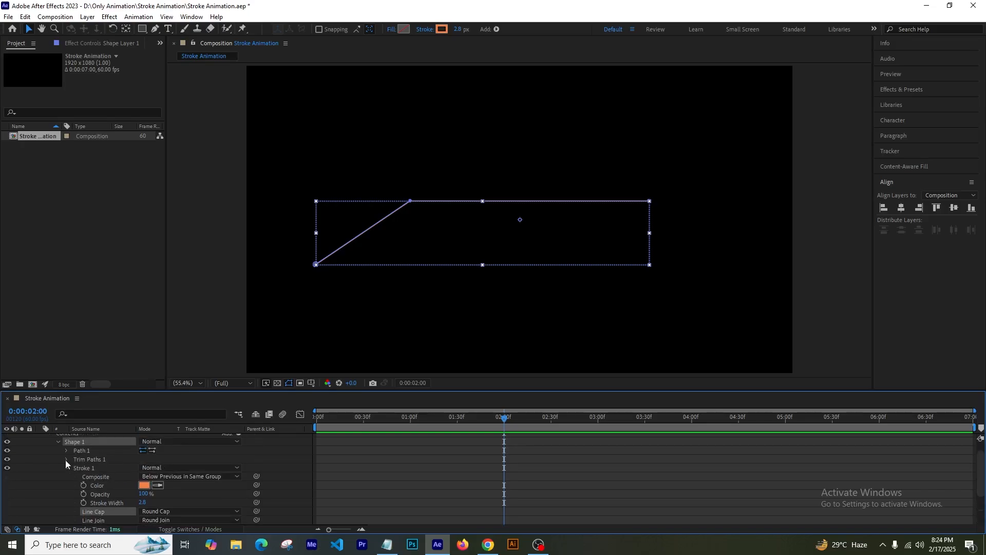
pyautogui.click(66, 459)
pyautogui.click(84, 477)
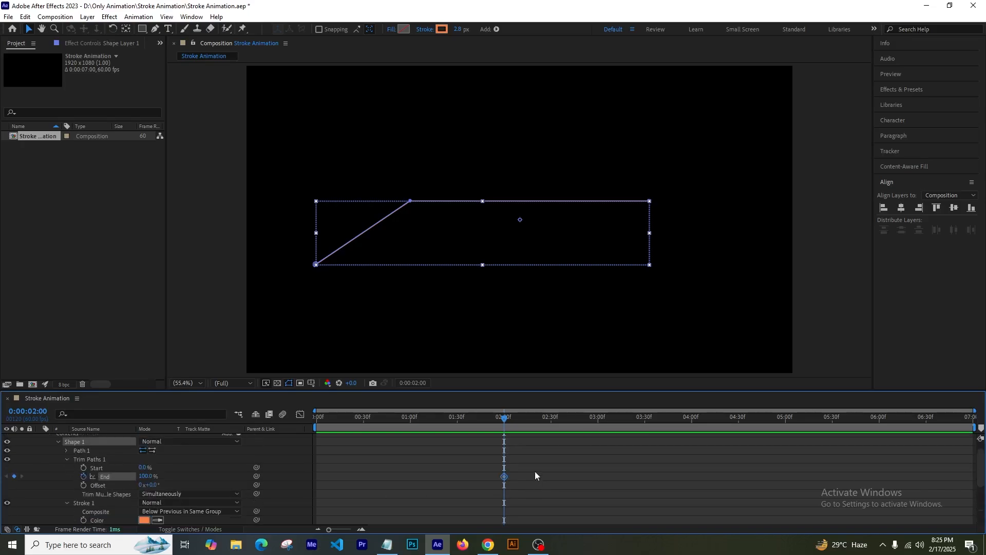
# Set the Trim Paths End to 0% at 0:00:00:06 and preview the line drawing animation.
pyautogui.moveTo(502, 419); pyautogui.dragTo(326, 437)
pyautogui.click(146, 478)
pyautogui.write('0')
pyautogui.press('Return')
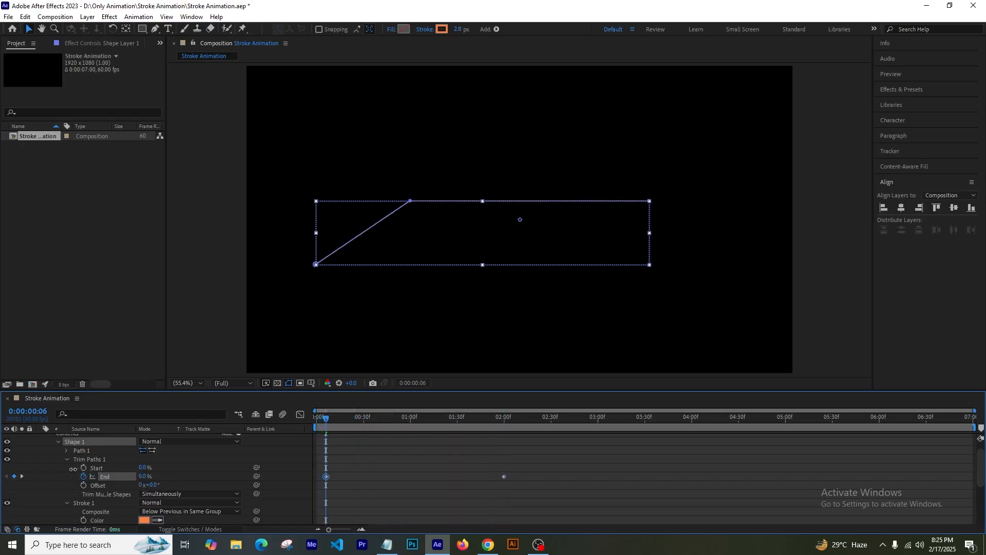
pyautogui.click(427, 480)
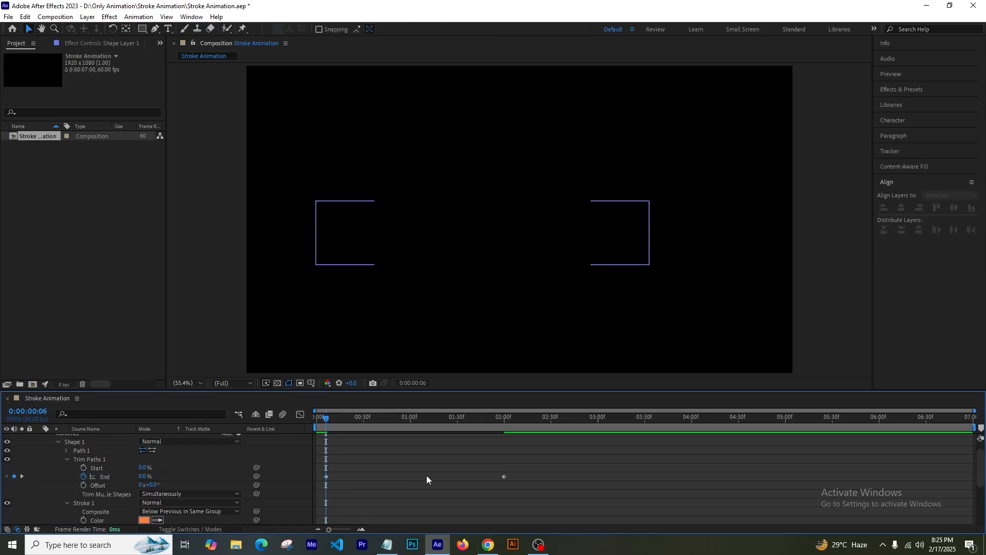
pyautogui.press('space')
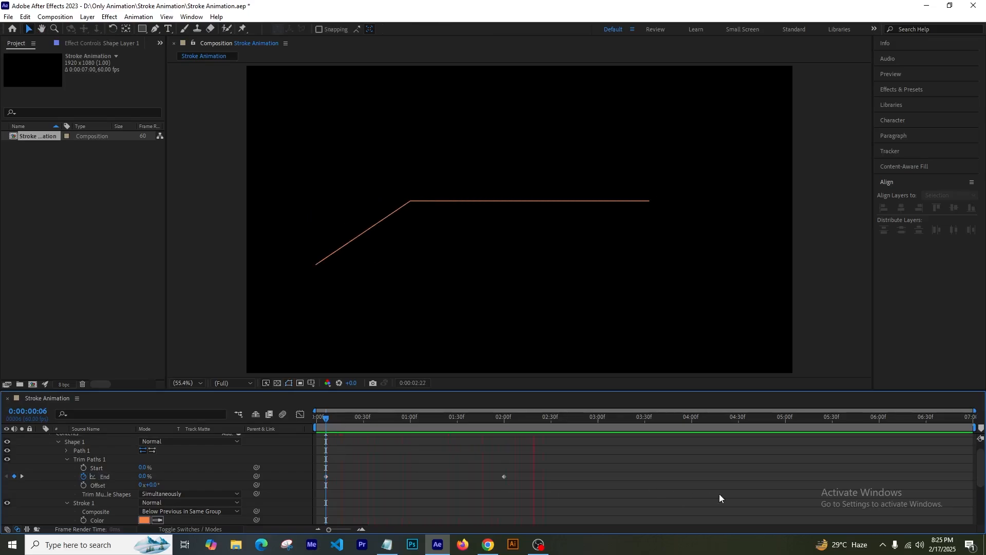
pyautogui.press('space')
# Apply Easy Ease to both Trim Paths End keyframes and save the project.
pyautogui.moveTo(522, 471); pyautogui.dragTo(325, 479)
pyautogui.rightClick(325, 478)
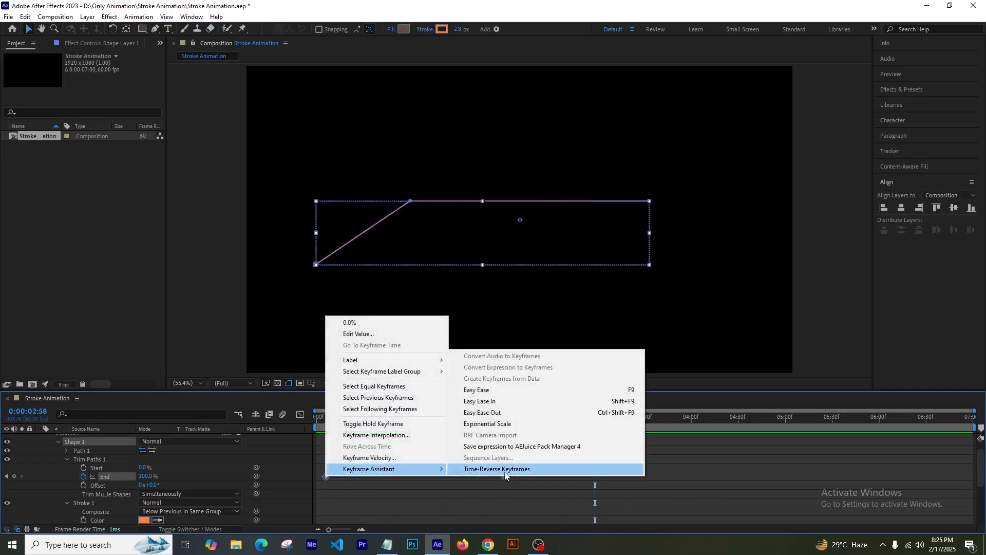
pyautogui.click(534, 391)
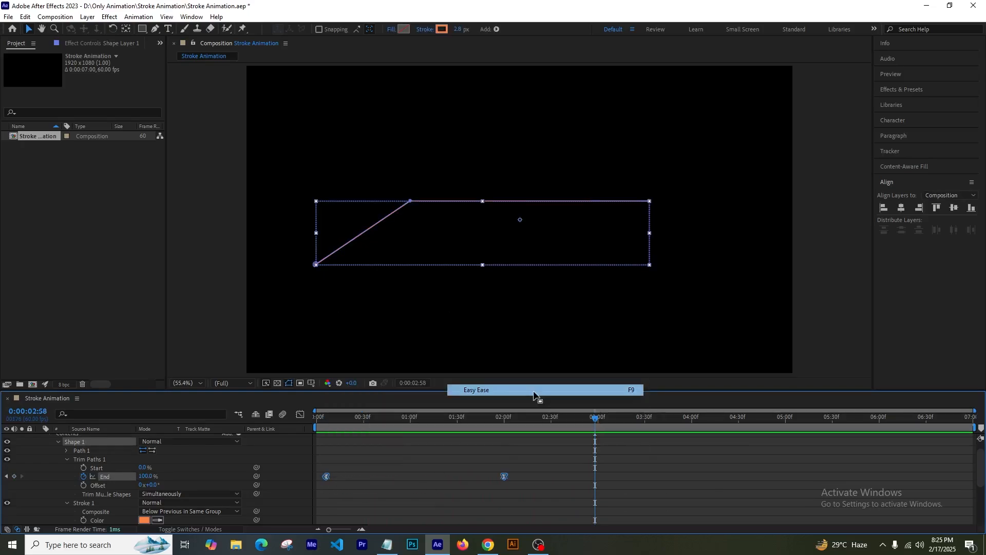
pyautogui.click(520, 491)
pyautogui.hotkey('ctrl', 's')
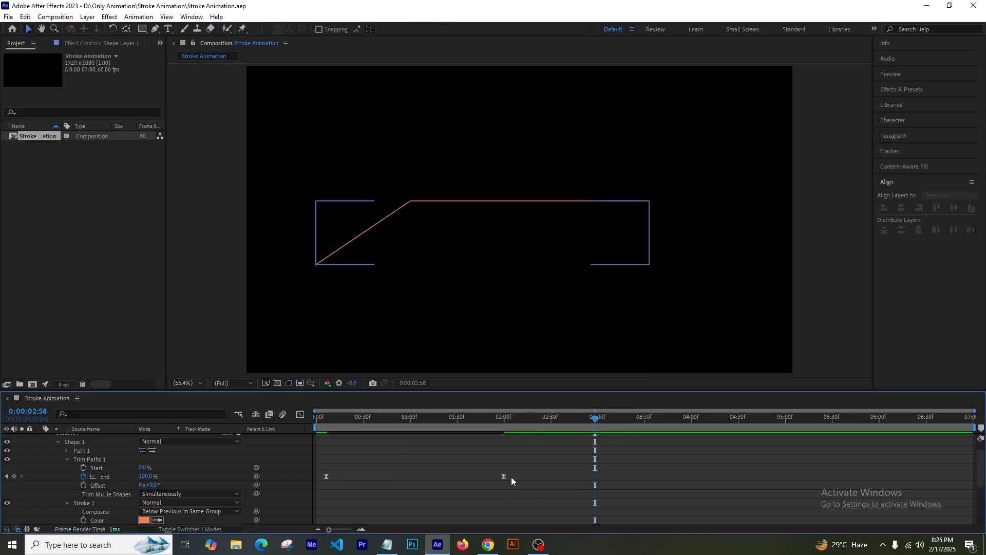
# In the End property's value graph, stretch the last keyframe's ease handle back almost to the first keyframe for a long slowdown.
pyautogui.click(504, 476)
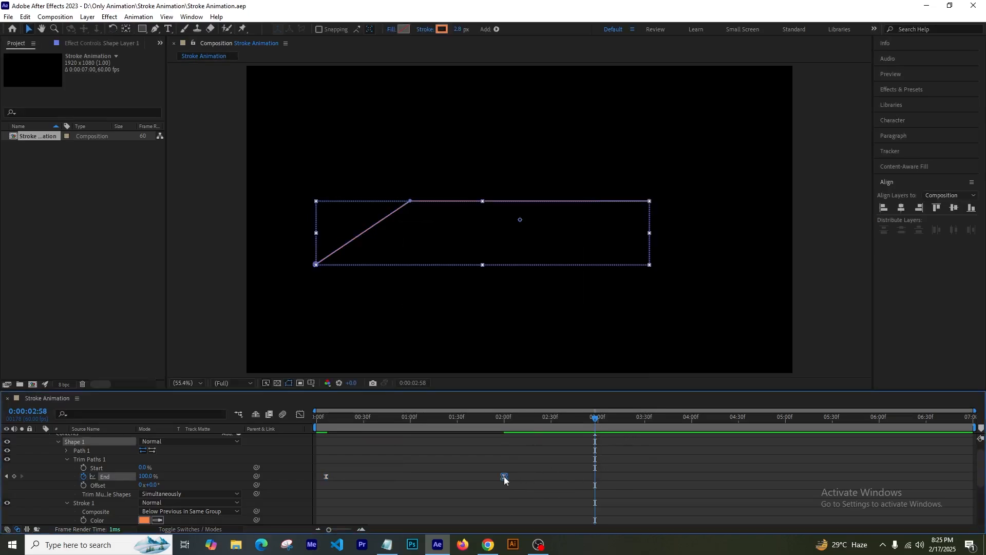
pyautogui.click(301, 414)
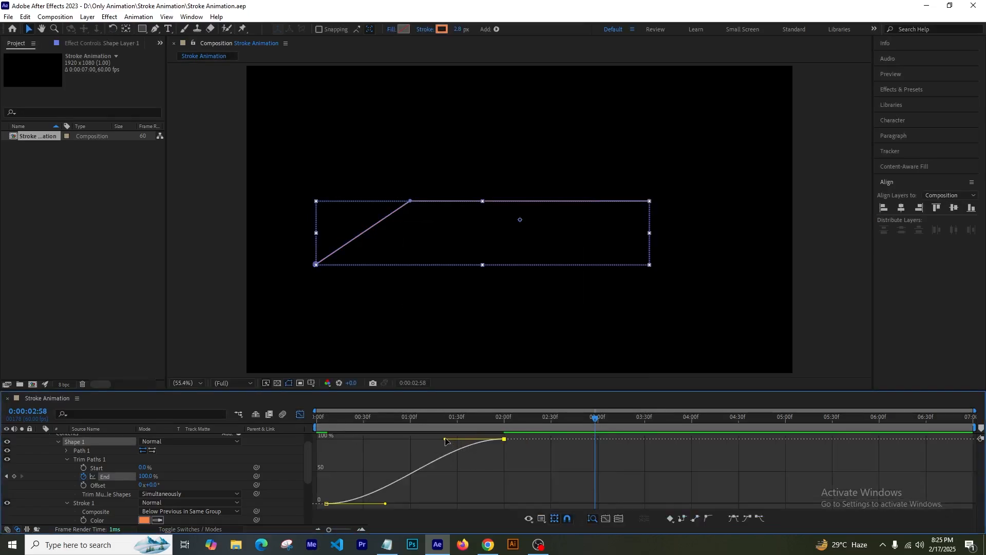
pyautogui.moveTo(445, 439); pyautogui.dragTo(345, 439)
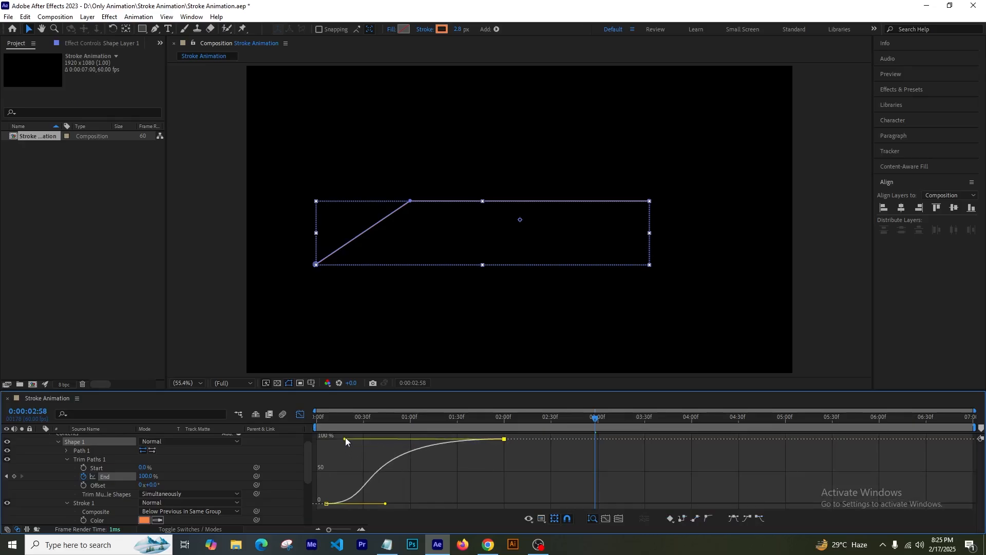
pyautogui.click(302, 415)
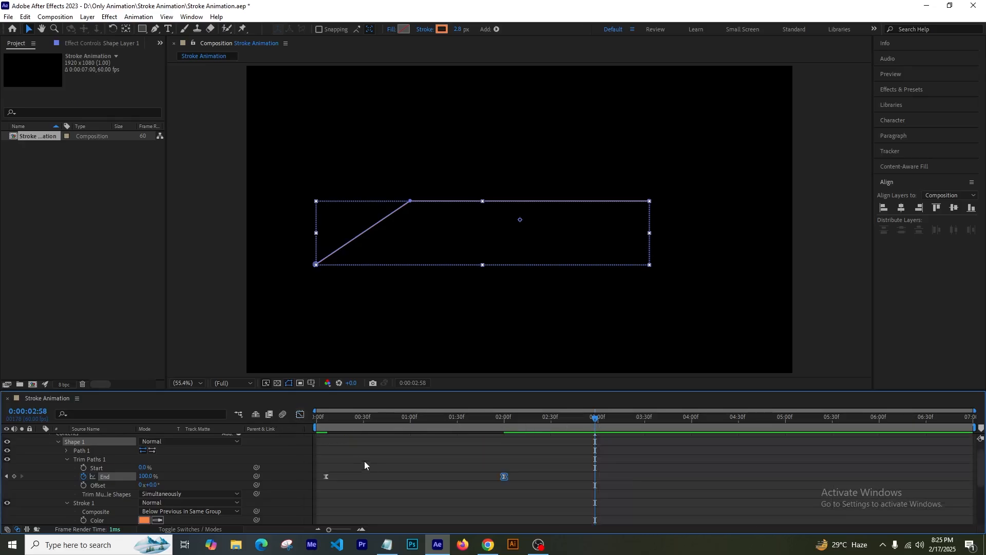
# Shorten and raise the first End keyframe's graph handle for a fast start, preview the animation and save the project.
pyautogui.click(301, 414)
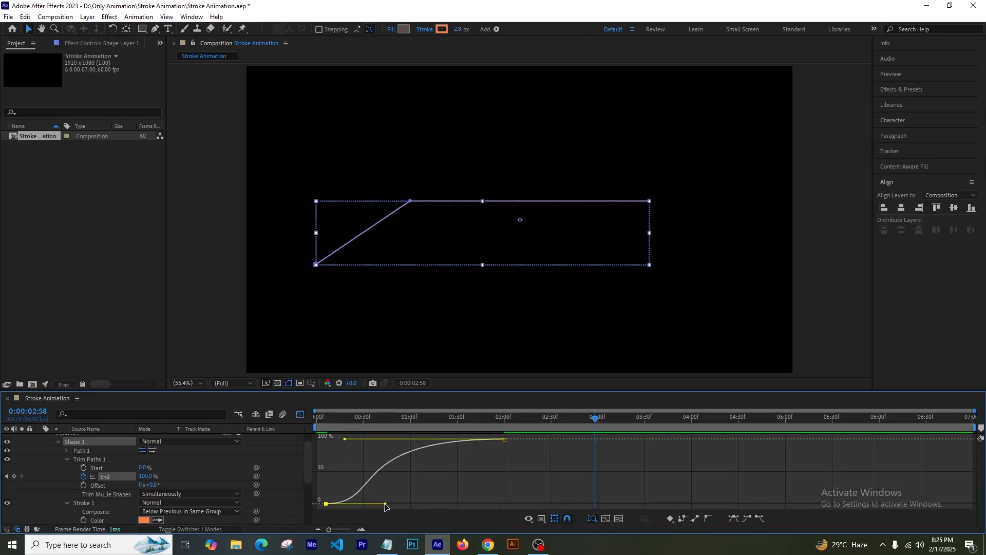
pyautogui.moveTo(386, 505); pyautogui.dragTo(350, 478)
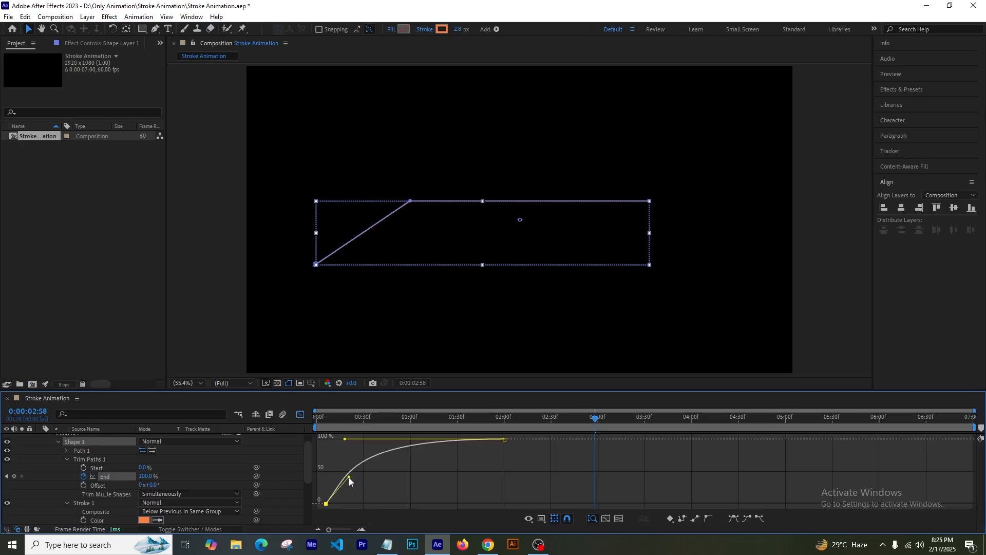
pyautogui.click(301, 414)
pyautogui.click(462, 492)
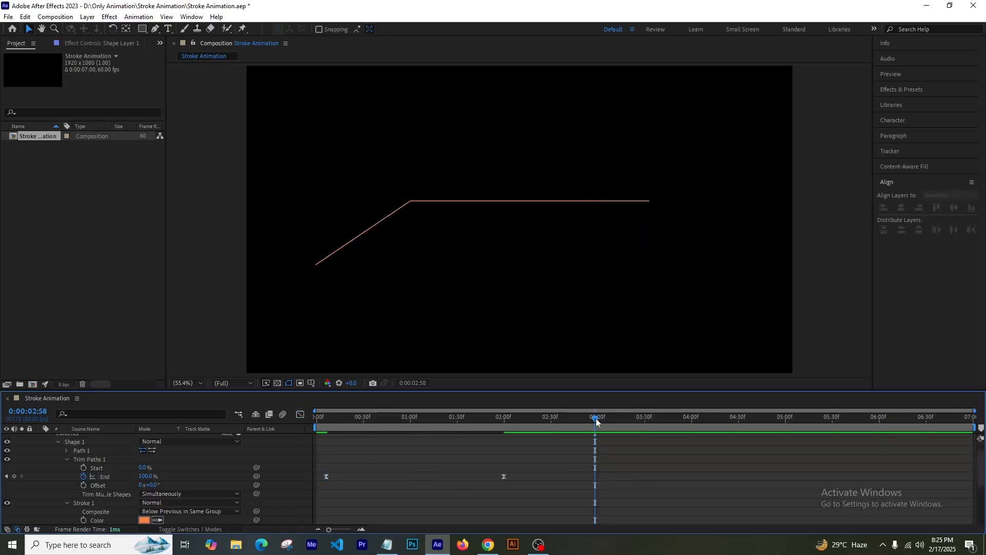
pyautogui.press('space')
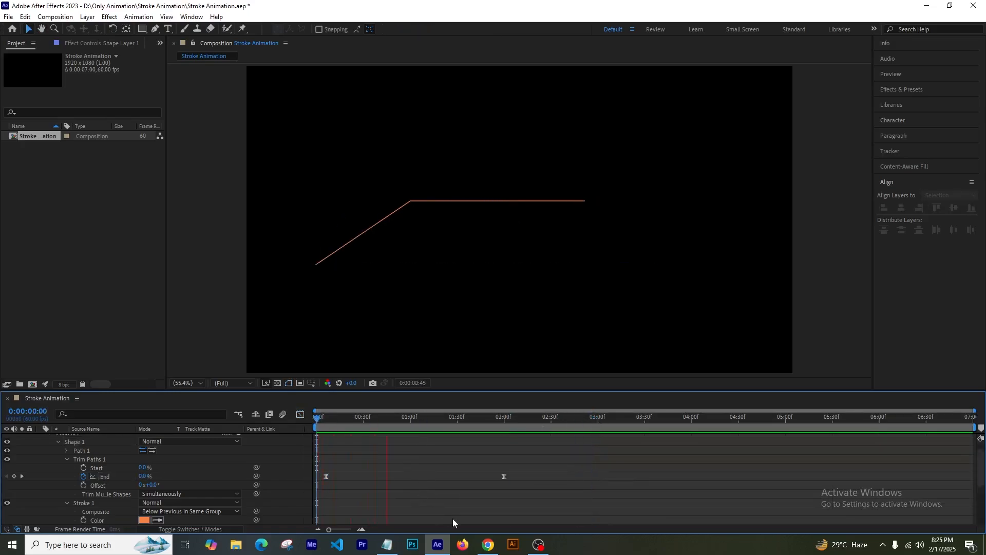
pyautogui.click(574, 510)
pyautogui.hotkey('ctrl', 's')
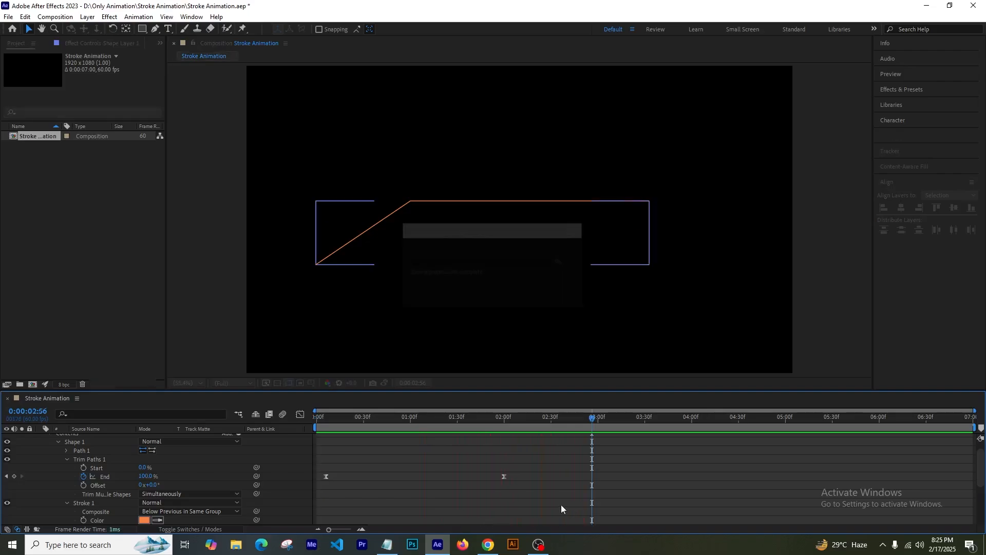
# Add the text "connect with us" above the horizontal part of the line.
pyautogui.click(386, 320)
pyautogui.click(169, 29)
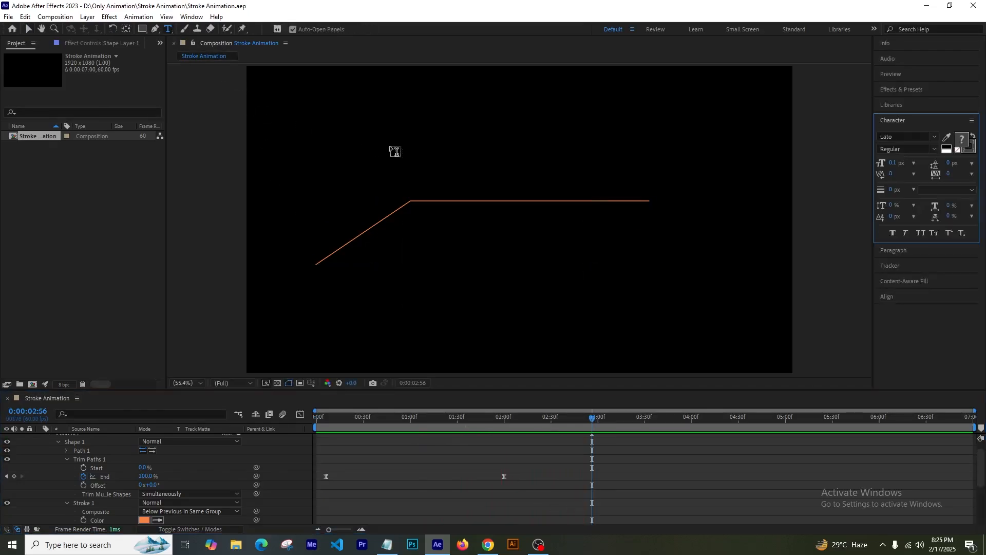
pyautogui.click(446, 177)
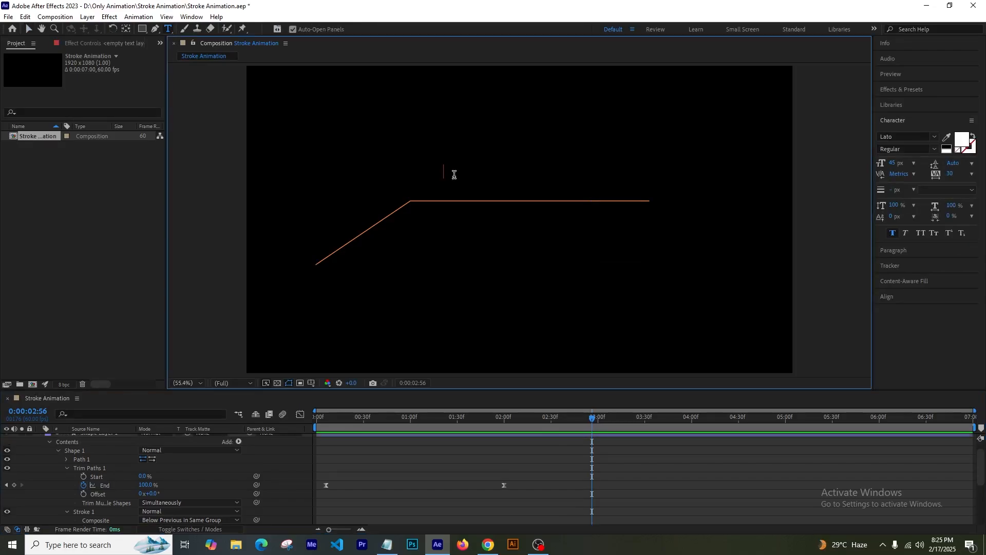
pyautogui.write('connect')
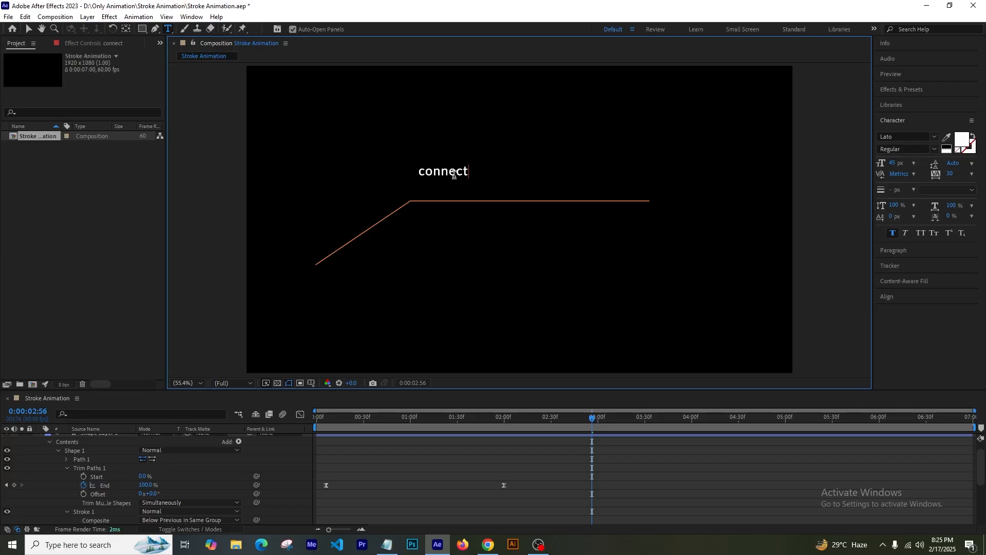
pyautogui.write(' with us')
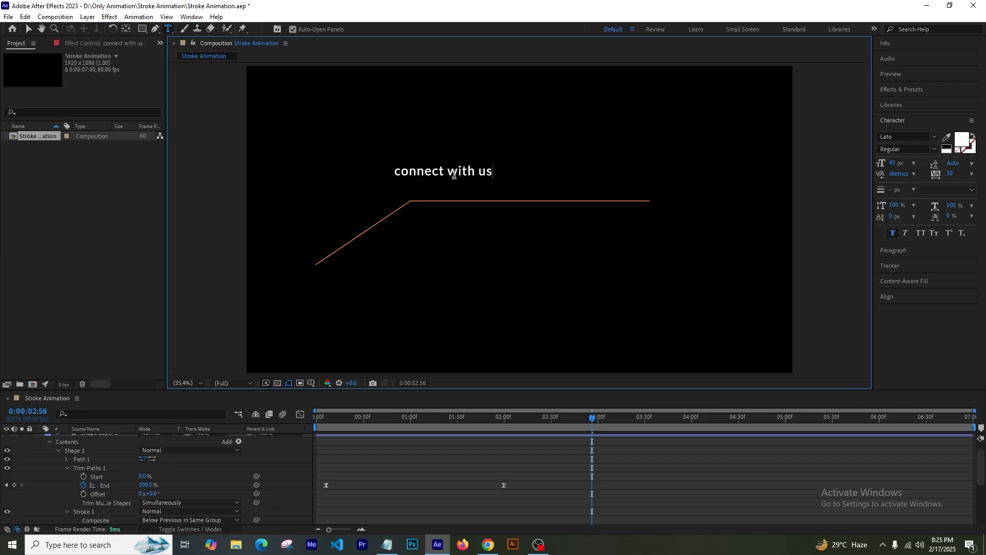
pyautogui.click(29, 28)
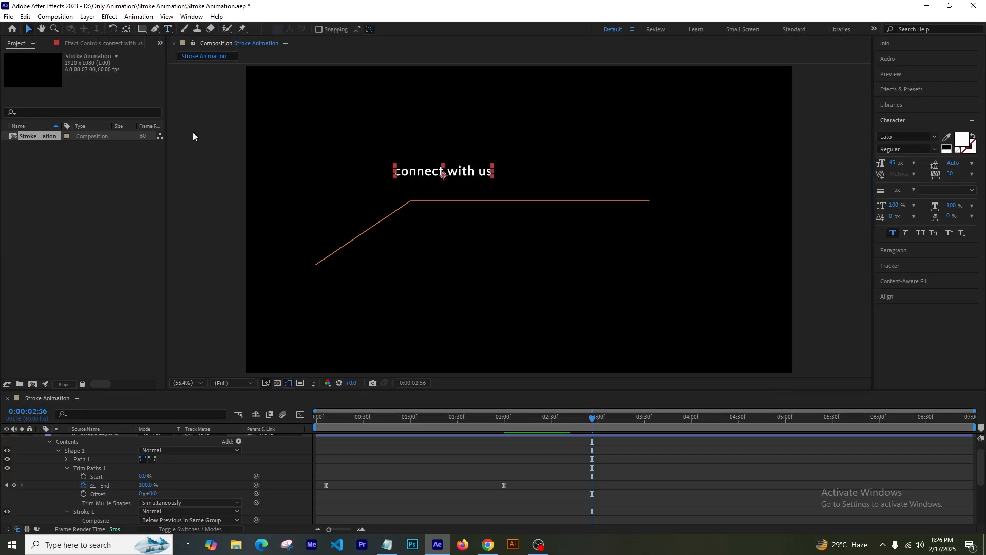
# Format the text as Lato Light in All Caps at 44 px with tracking 130.
pyautogui.click(932, 149)
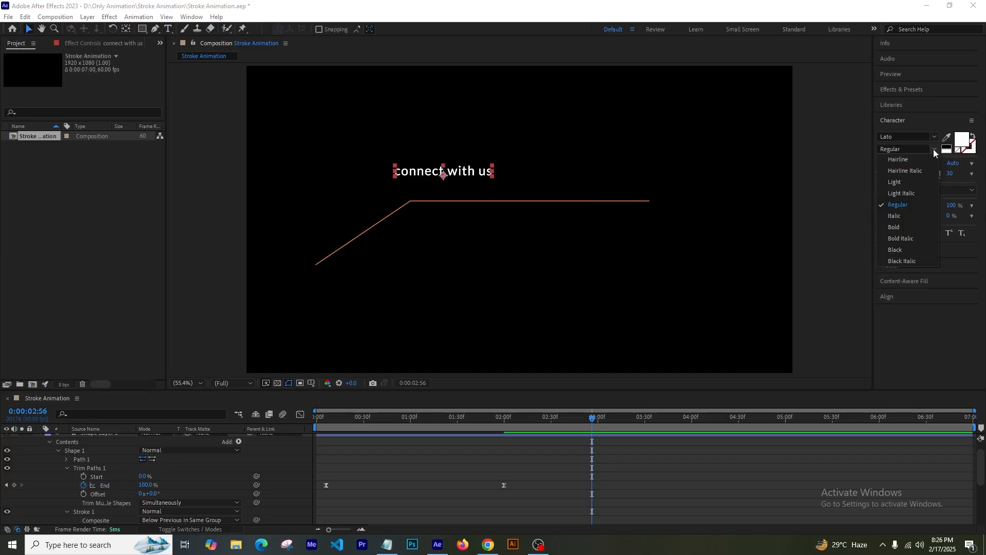
pyautogui.click(901, 181)
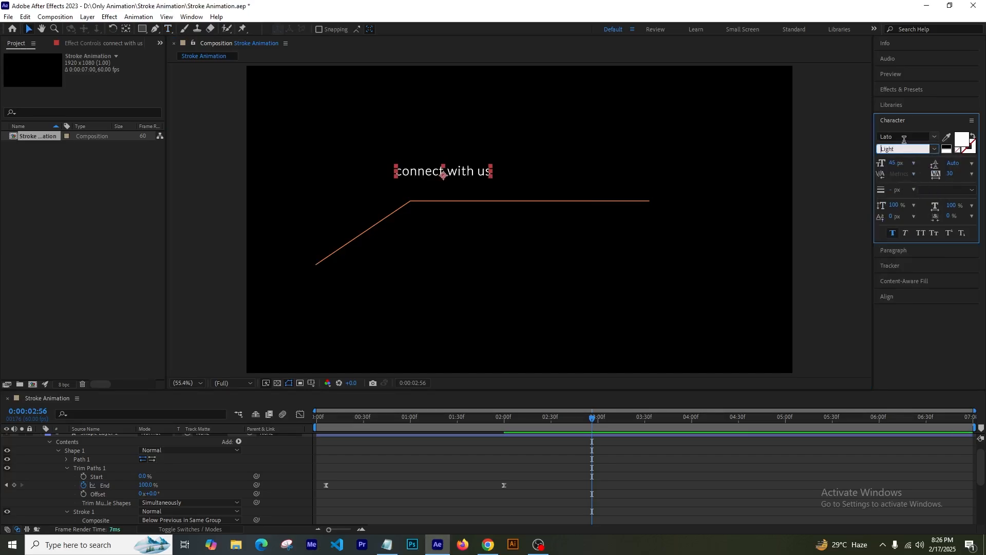
pyautogui.moveTo(892, 162); pyautogui.dragTo(953, 177)
pyautogui.click(923, 234)
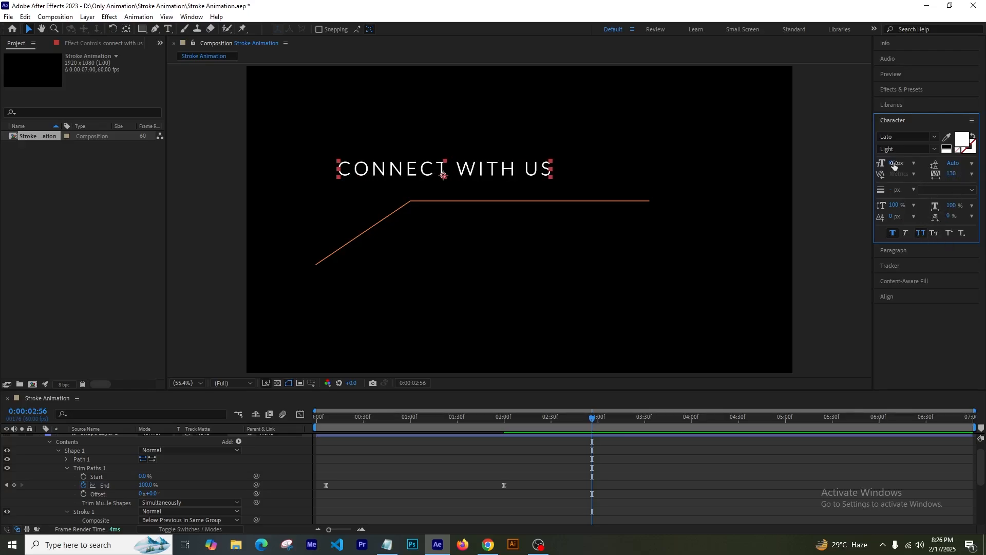
pyautogui.moveTo(889, 164); pyautogui.dragTo(882, 164)
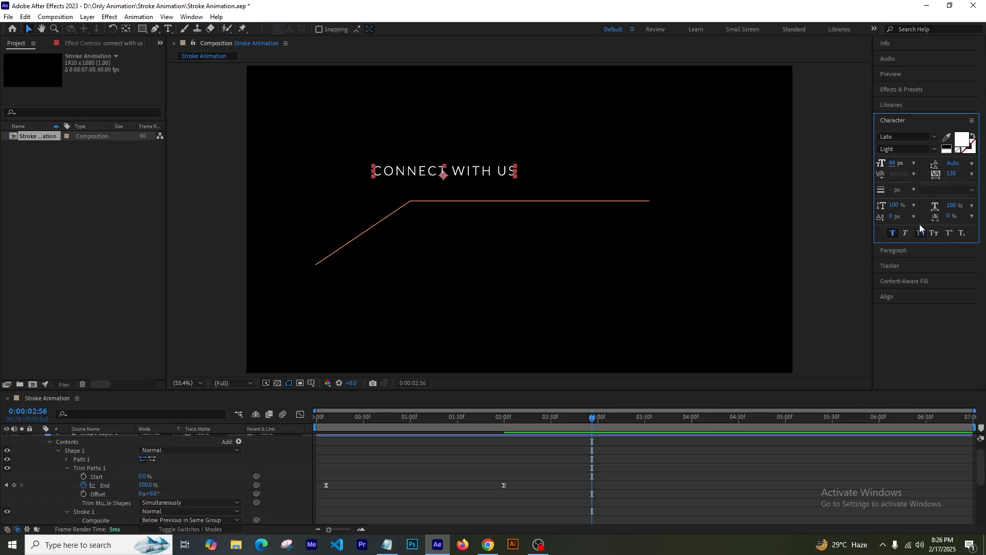
# Increase the title's tracking to 282, centre its anchor point and move the text just above the horizontal part of the line.
pyautogui.moveTo(952, 174); pyautogui.dragTo(974, 177)
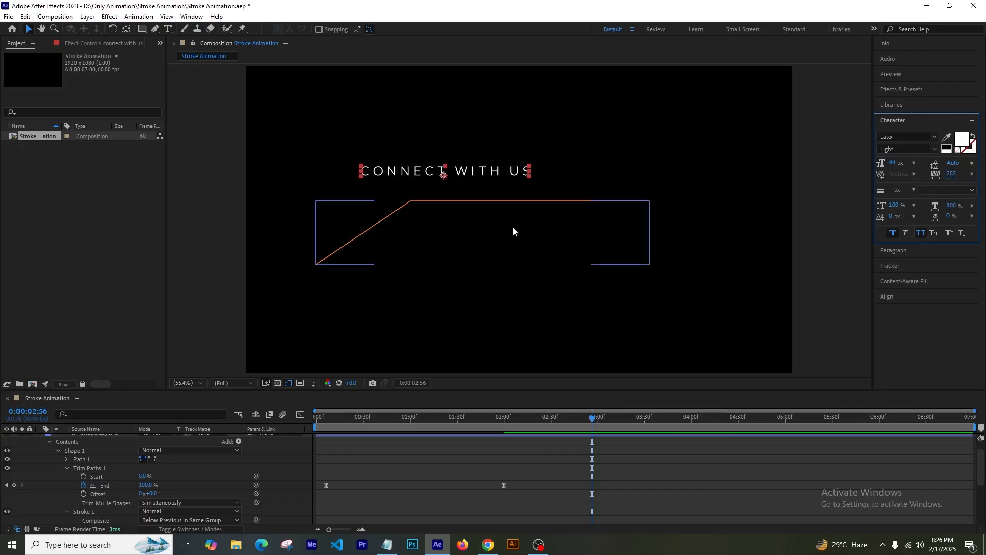
pyautogui.click(452, 180)
pyautogui.hotkey('ctrl', 'alt', 'Home')
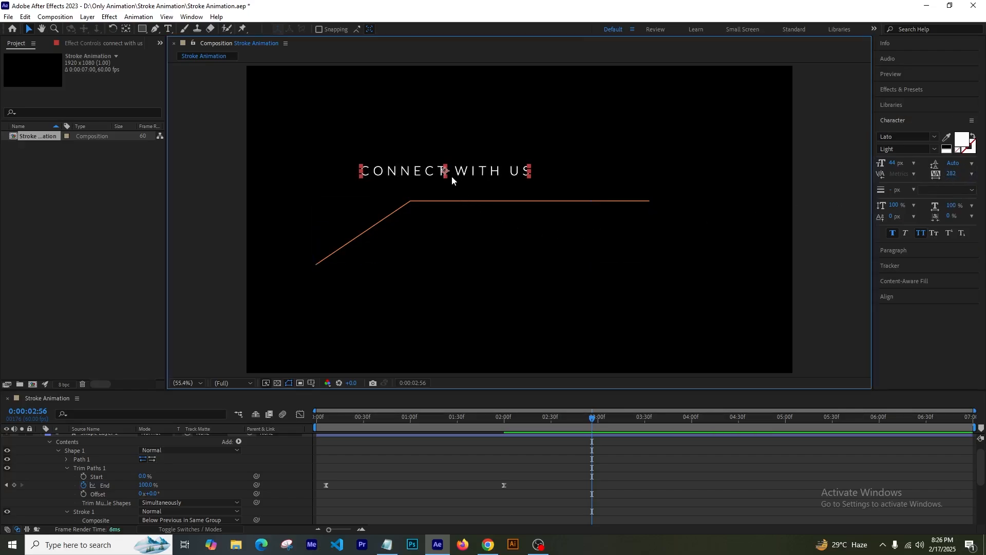
pyautogui.moveTo(441, 172); pyautogui.dragTo(499, 189)
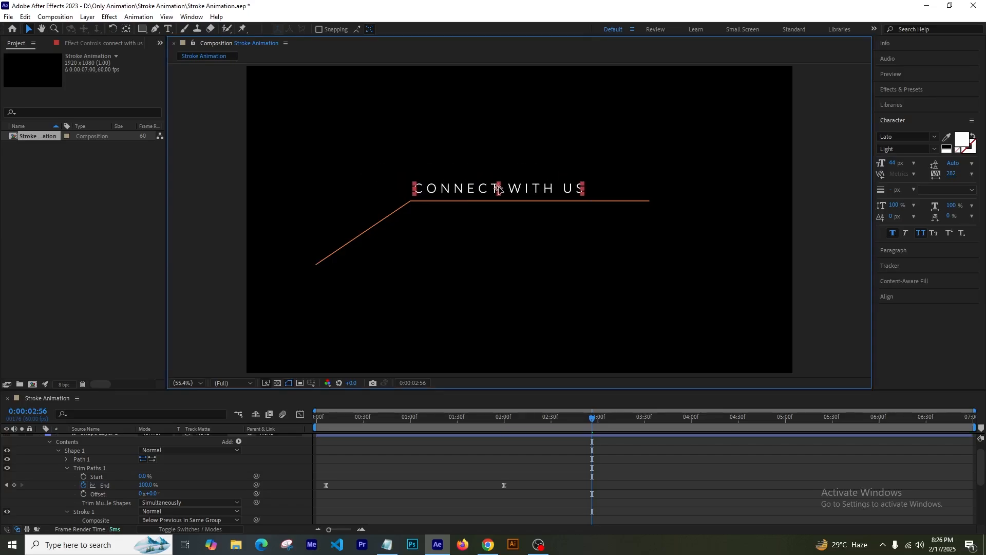
# Change the title's fill colour to the orange F58247.
pyautogui.click(965, 142)
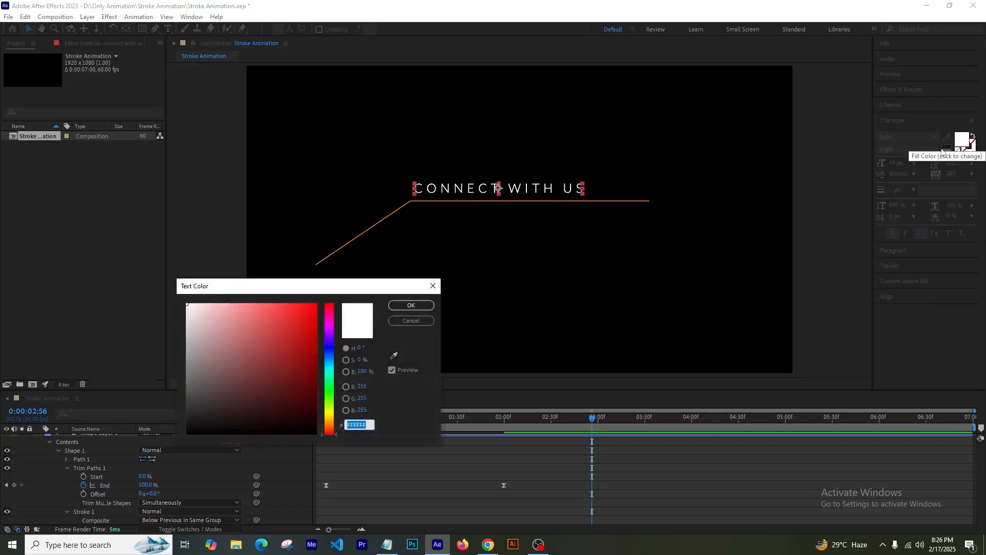
pyautogui.hotkey('ctrl', 'v')
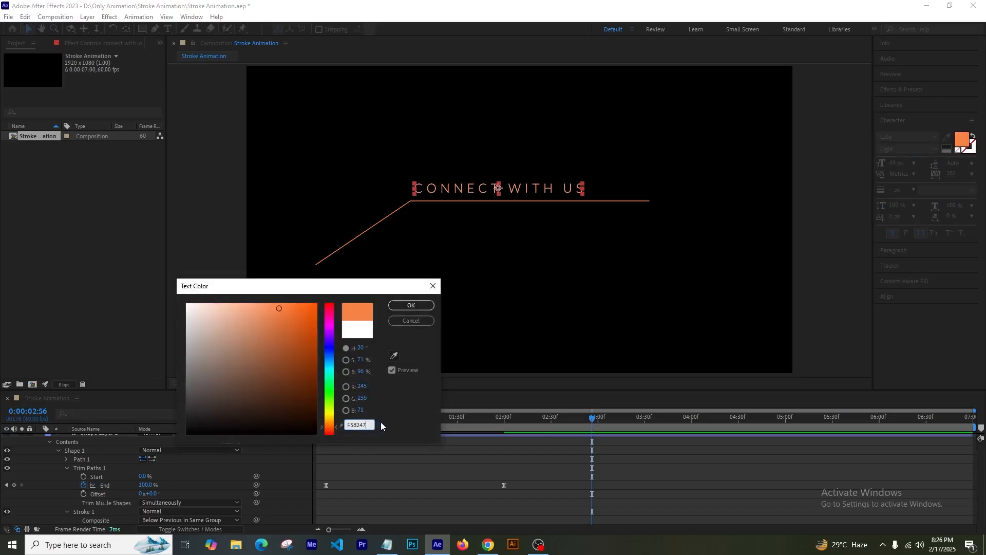
pyautogui.click(409, 304)
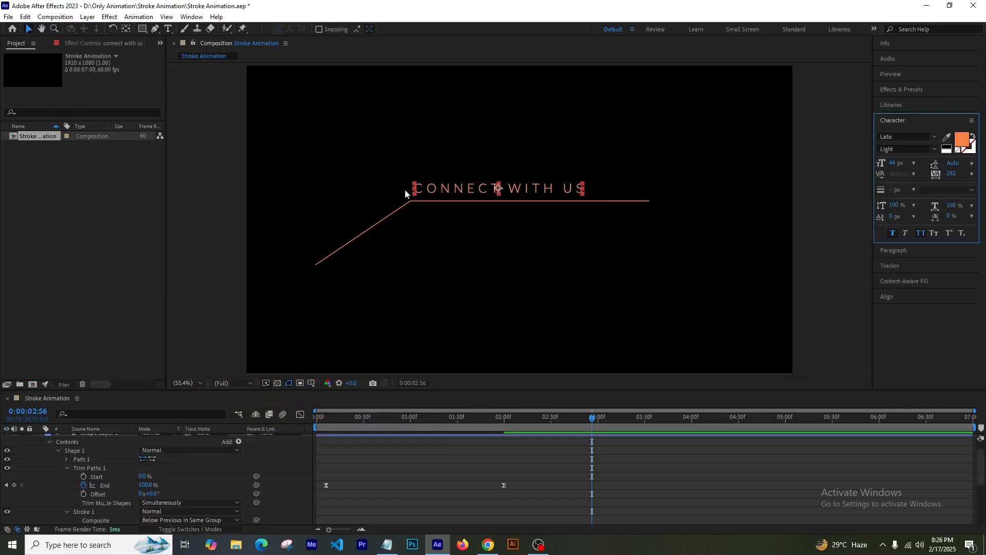
# Find the Typewriter animation preset and apply it to the "connect with us" text.
pyautogui.click(905, 91)
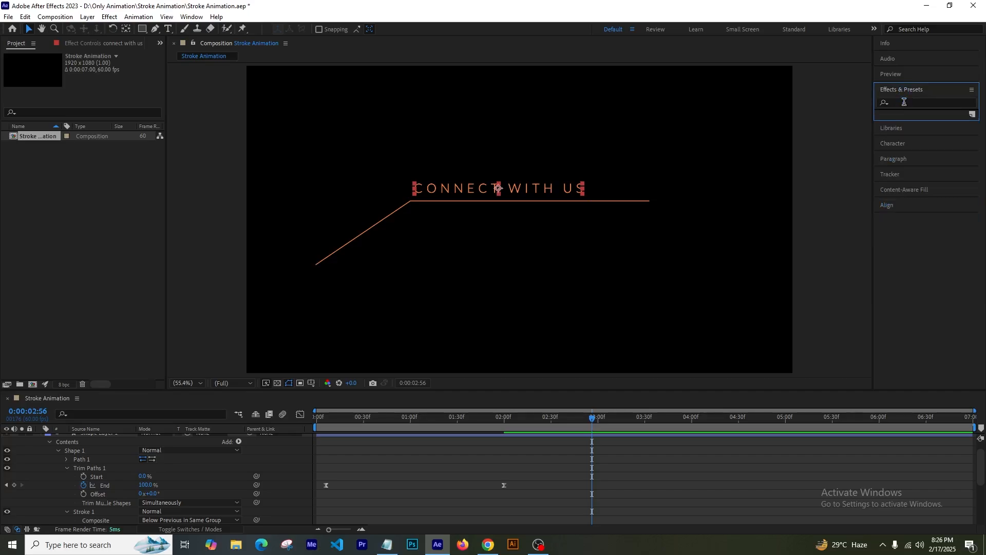
pyautogui.click(905, 101)
pyautogui.write('typre')
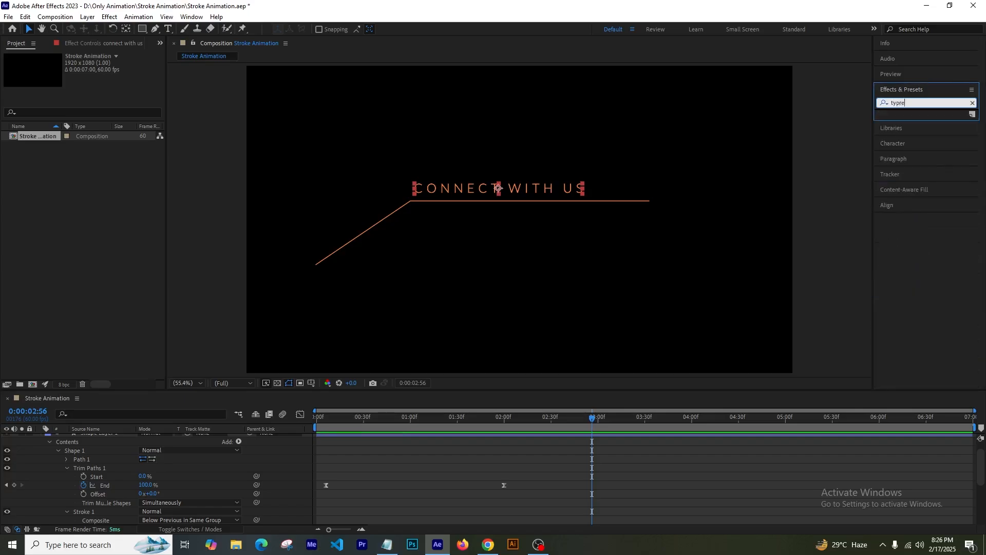
pyautogui.press('BackSpace')
pyautogui.press('BackSpace')
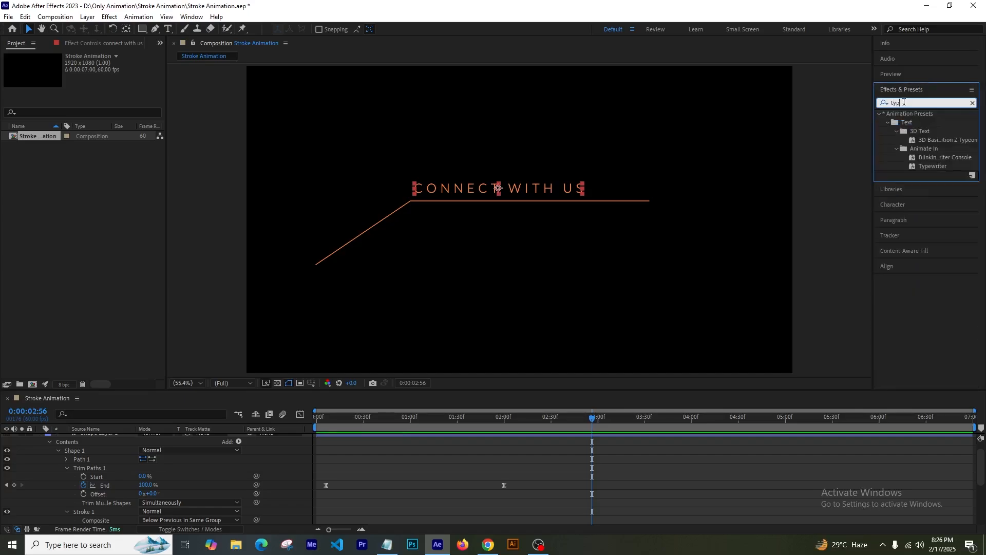
pyautogui.moveTo(931, 166); pyautogui.dragTo(497, 190)
pyautogui.click(176, 503)
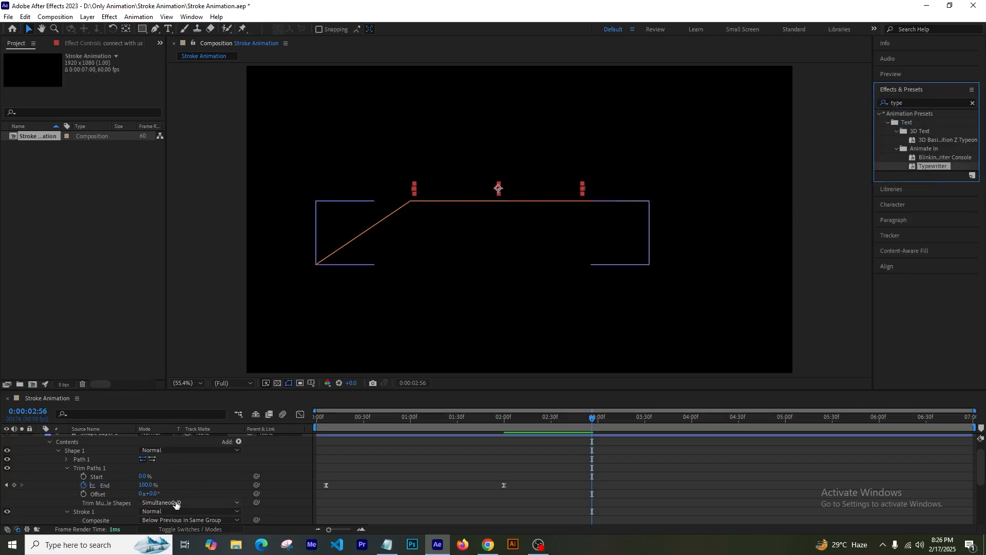
pyautogui.scroll(1, 176, 502)
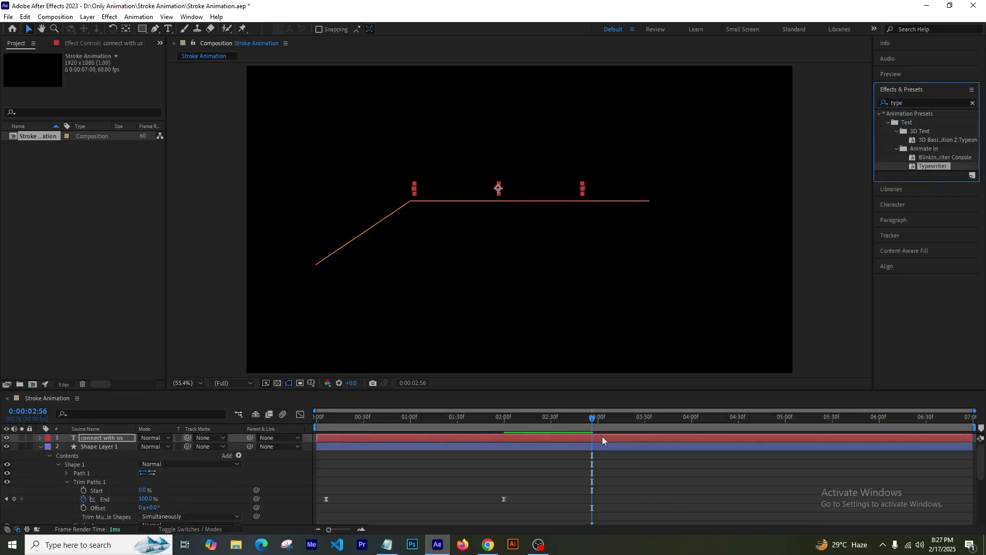
# Move the title's Range Selector Start keyframes so typing begins at 0:00:02:07 and ends about 1.5 seconds after that.
pyautogui.moveTo(594, 417); pyautogui.dragTo(516, 435)
pyautogui.press('u')
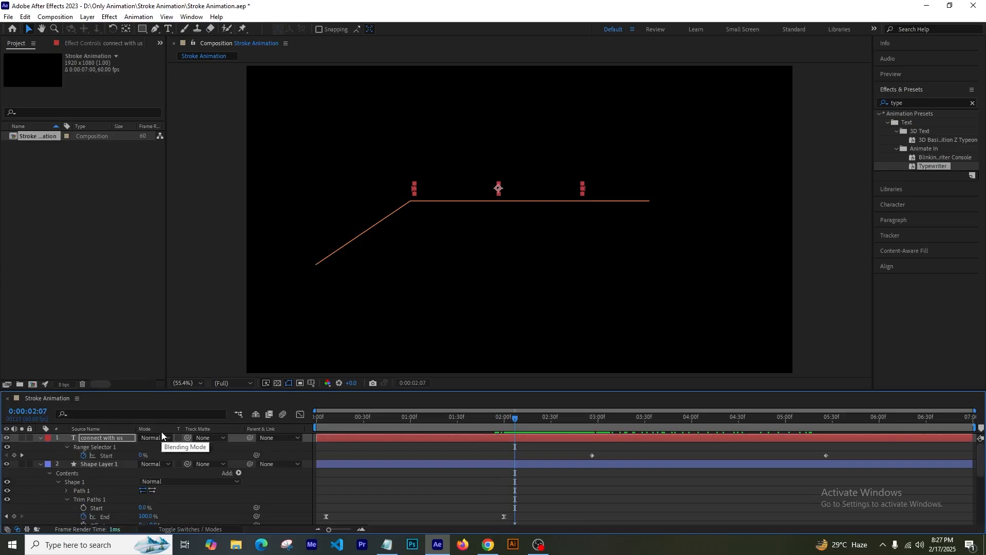
pyautogui.click(531, 438)
pyautogui.moveTo(830, 452); pyautogui.dragTo(516, 457)
pyautogui.click(741, 468)
pyautogui.moveTo(751, 455); pyautogui.dragTo(502, 455)
pyautogui.click(651, 483)
# Apply Easy Ease Out to both Range Selector Start keyframes and preview the typing animation.
pyautogui.rightClick(516, 455)
pyautogui.moveTo(560, 449)
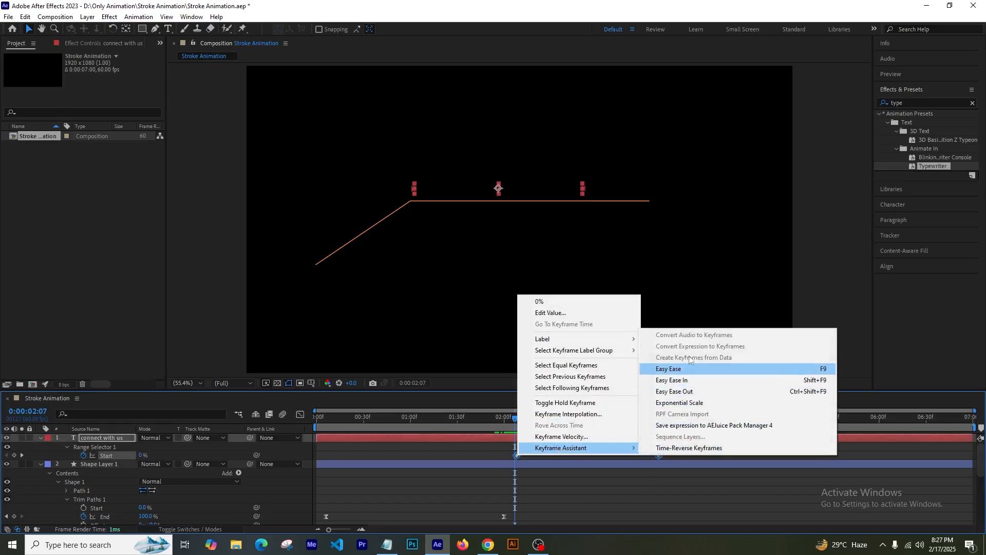
pyautogui.click(699, 391)
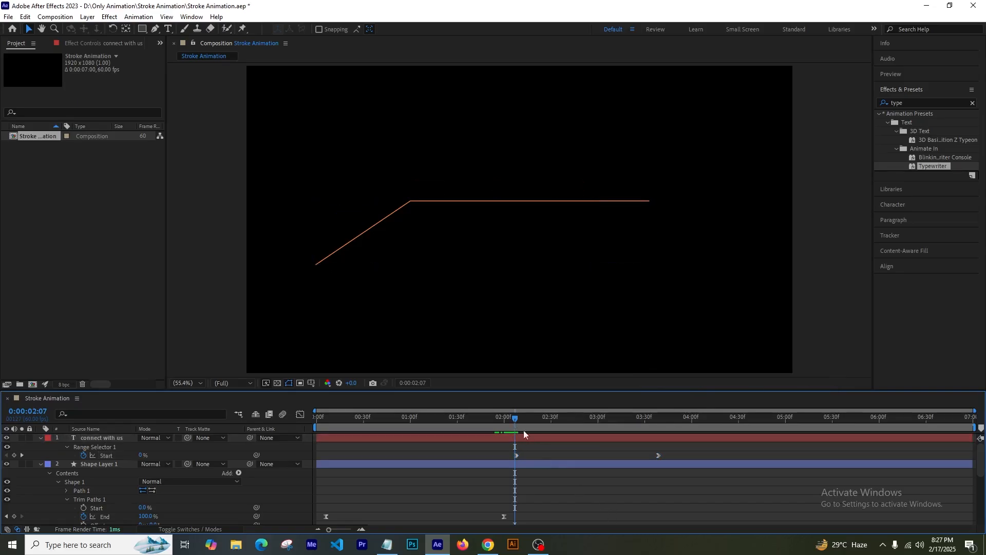
pyautogui.press('space')
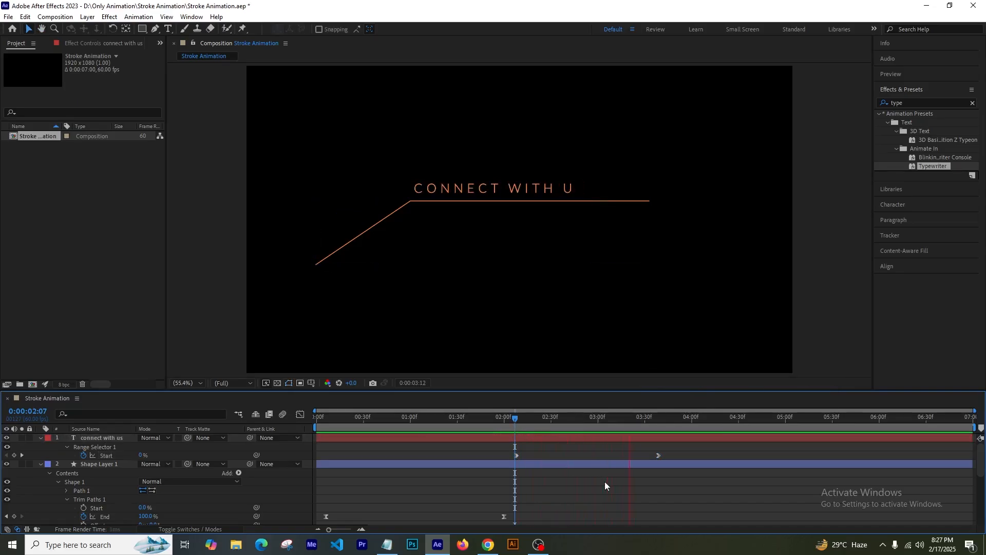
pyautogui.press('space')
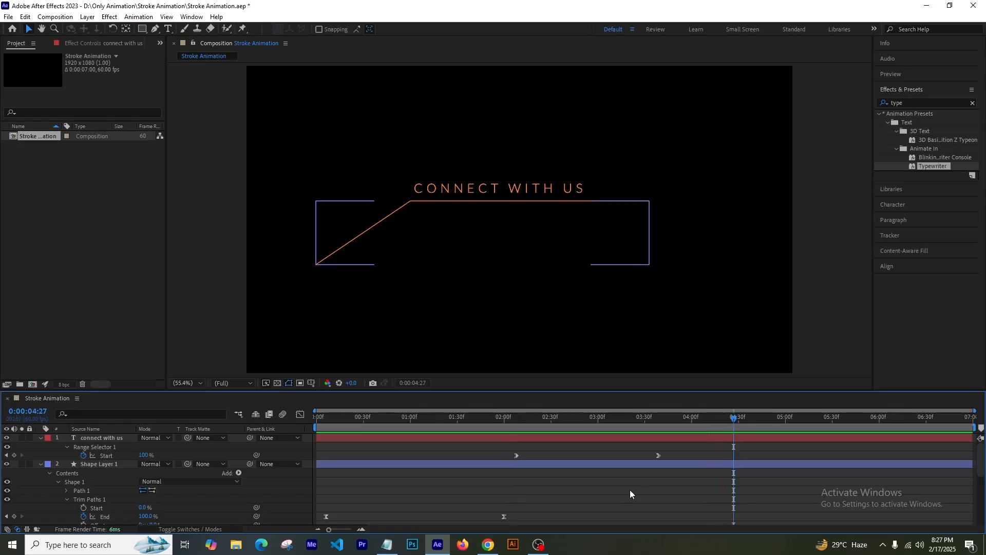
pyautogui.press('space')
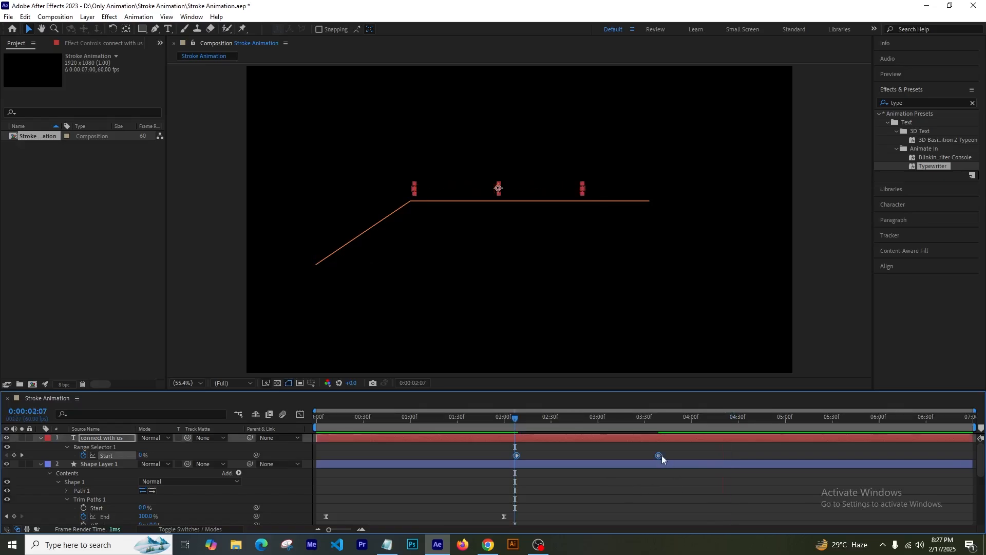
# Apply Easy Ease to both Range Selector Start keyframes of the title and preview the typing animation.
pyautogui.press('F9')
pyautogui.click(638, 493)
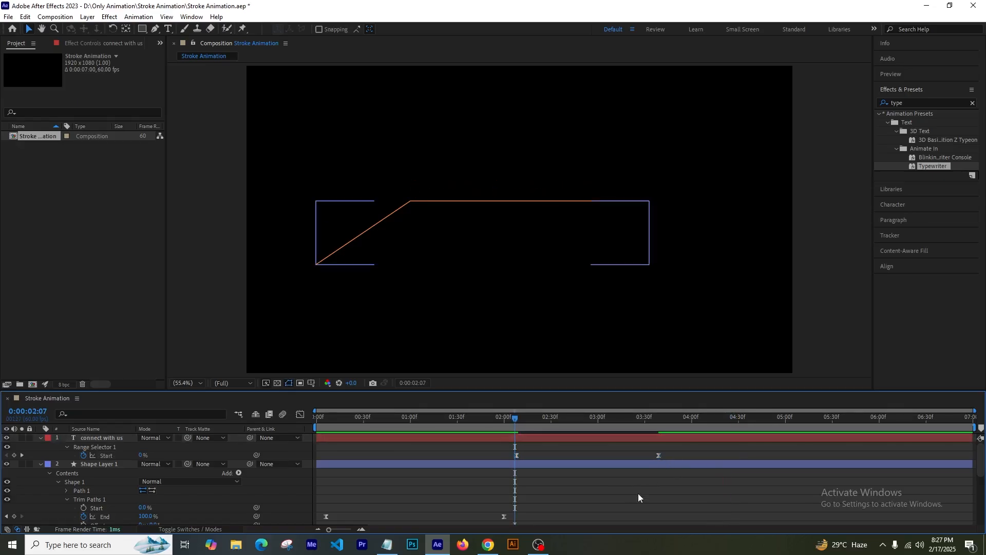
pyautogui.moveTo(515, 418)
pyautogui.mouseDown()
pyautogui.moveTo(557, 423)
pyautogui.moveTo(514, 425)
pyautogui.mouseUp()
pyautogui.press('space')
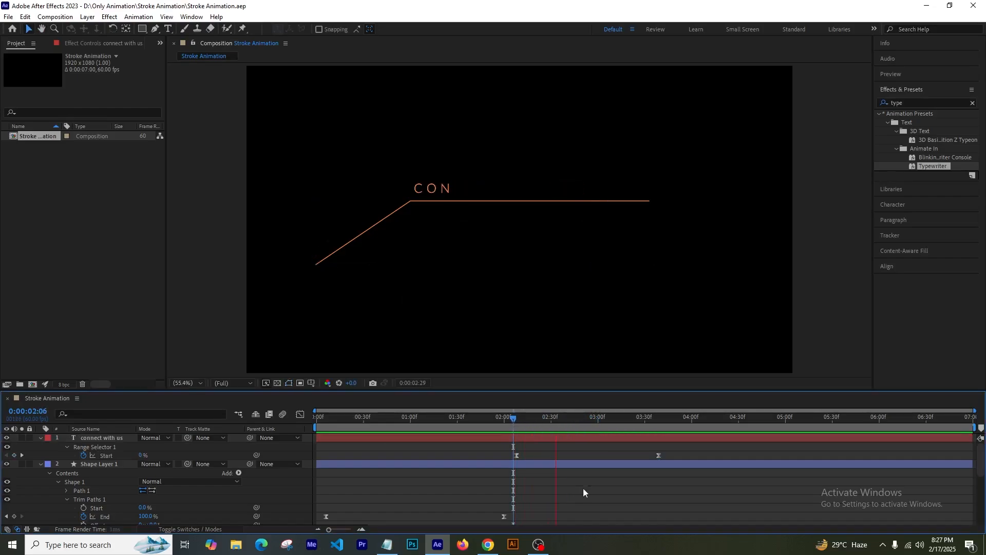
pyautogui.press('space')
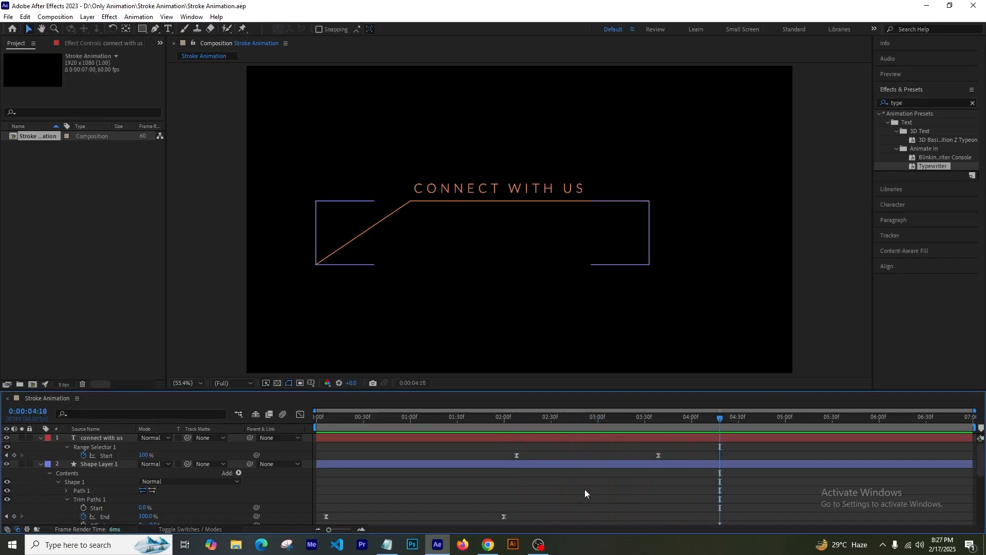
pyautogui.click(169, 30)
pyautogui.click(422, 227)
pyautogui.write('ww')
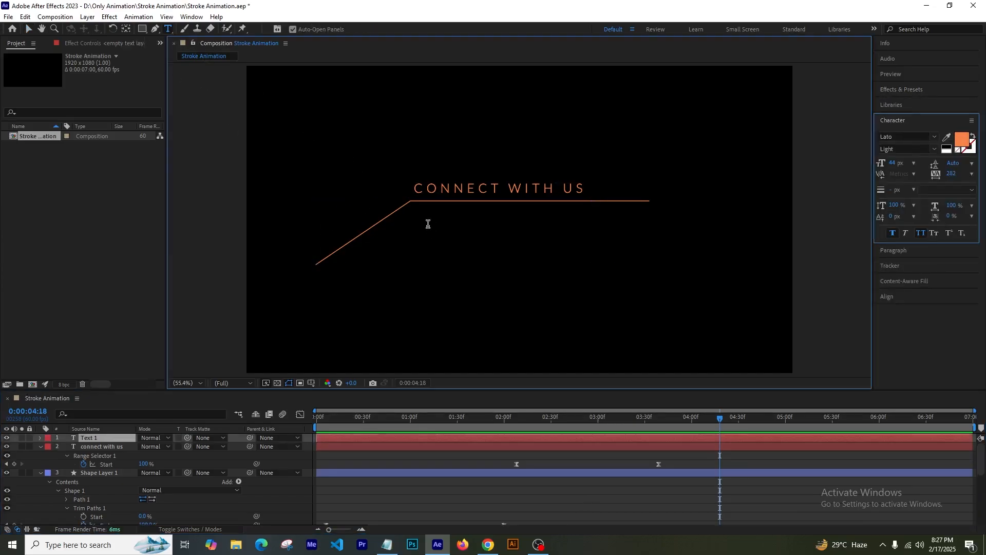
pyautogui.write('w')
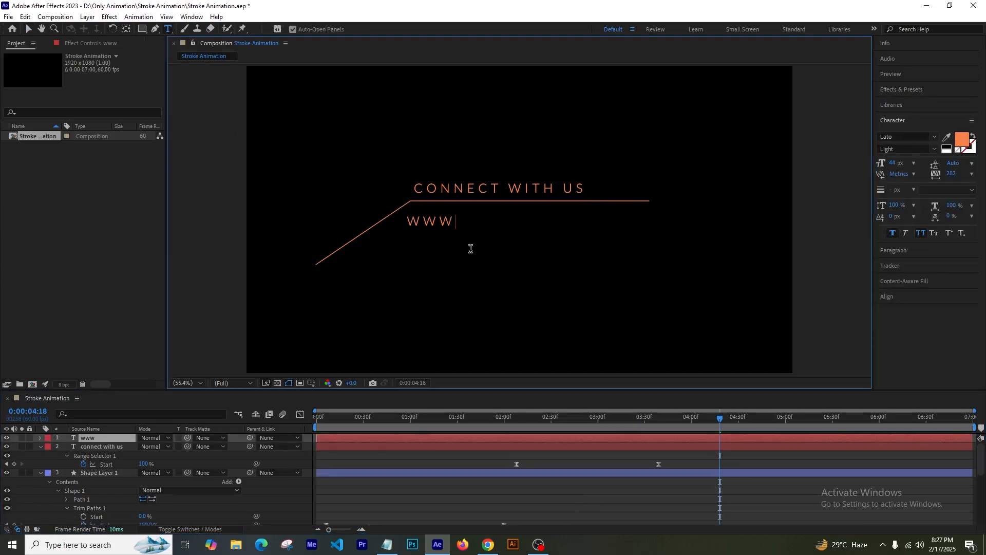
pyautogui.write('.example')
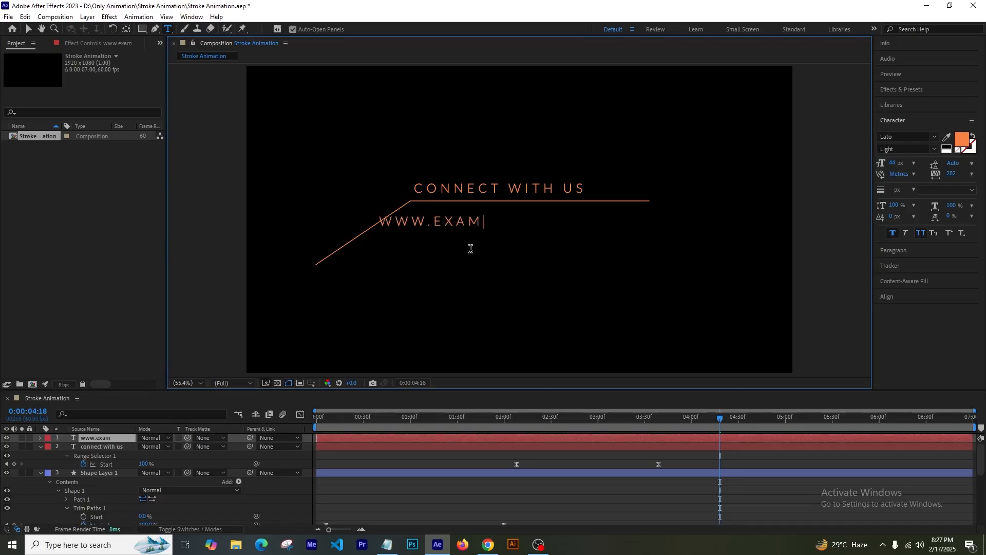
pyautogui.write('.com')
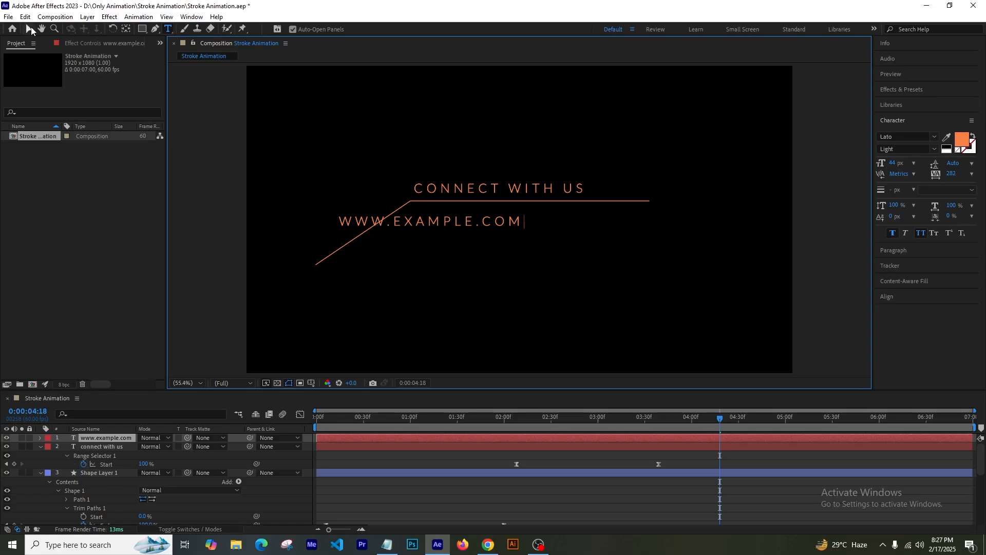
pyautogui.click(29, 29)
# Set the web address text's tracking to 120 and its font size to 36 px.
pyautogui.click(435, 227)
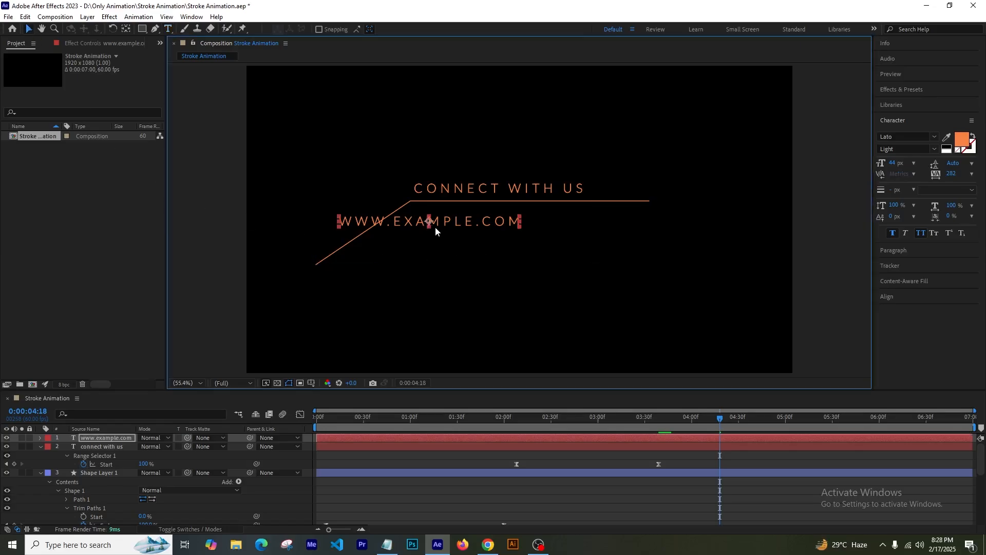
pyautogui.click(952, 174)
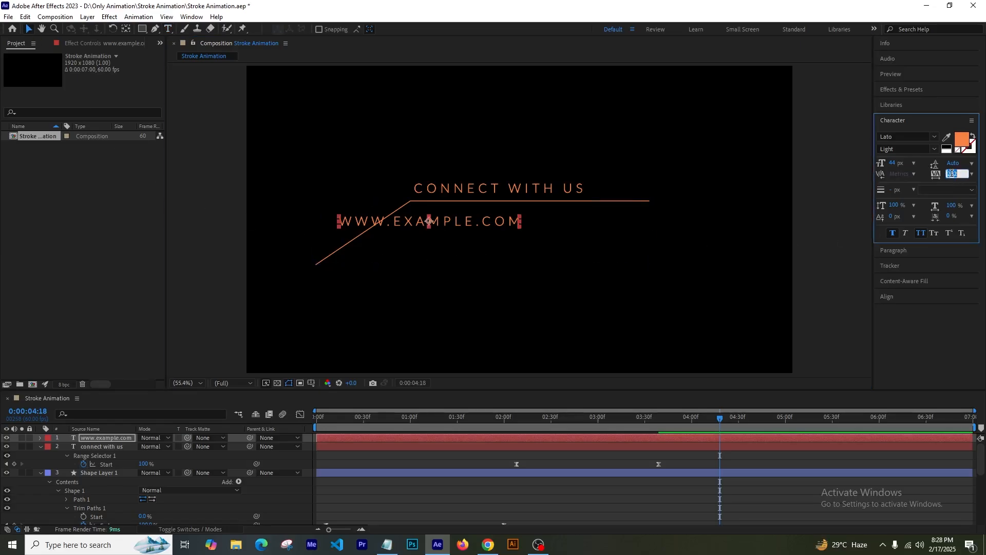
pyautogui.write('120')
pyautogui.press('Return')
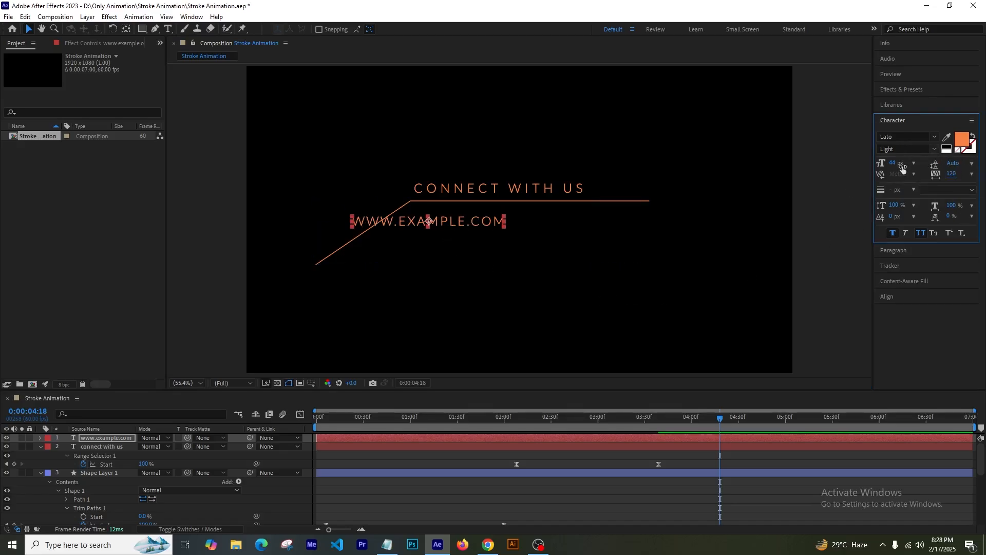
pyautogui.moveTo(897, 164); pyautogui.dragTo(892, 165)
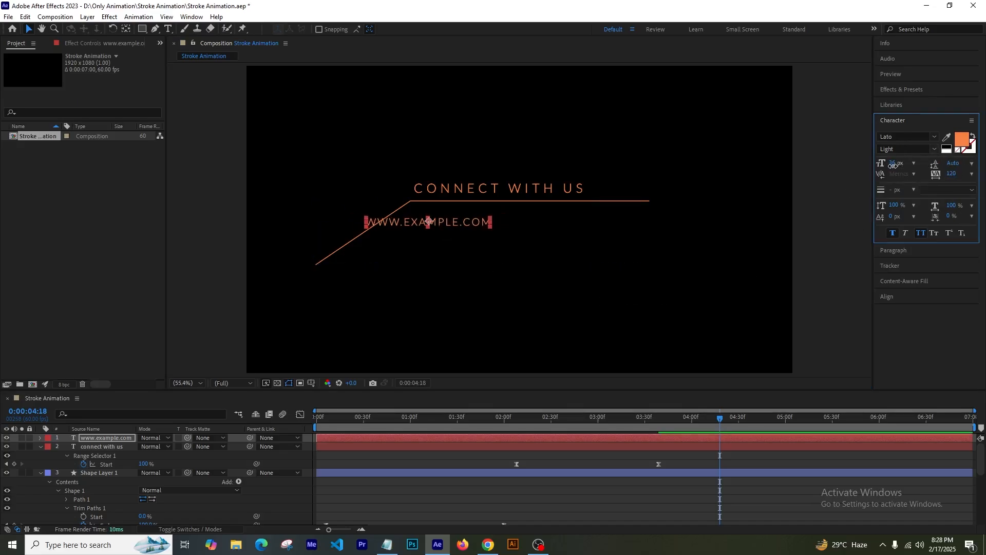
# Move the web address under the horizontal line, roughly centred below the title, and save the project.
pyautogui.moveTo(434, 221); pyautogui.dragTo(507, 215)
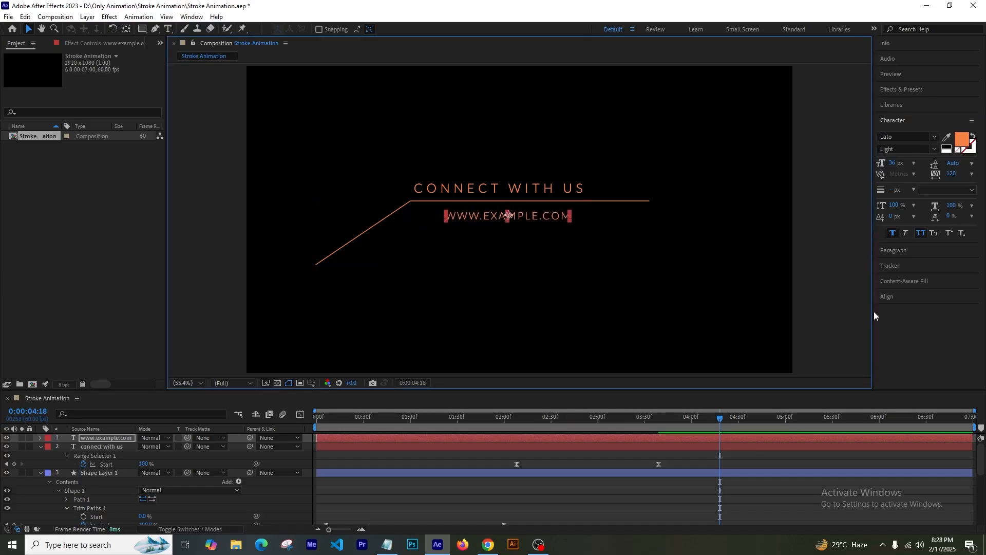
pyautogui.click(848, 307)
pyautogui.hotkey('ctrl', 's')
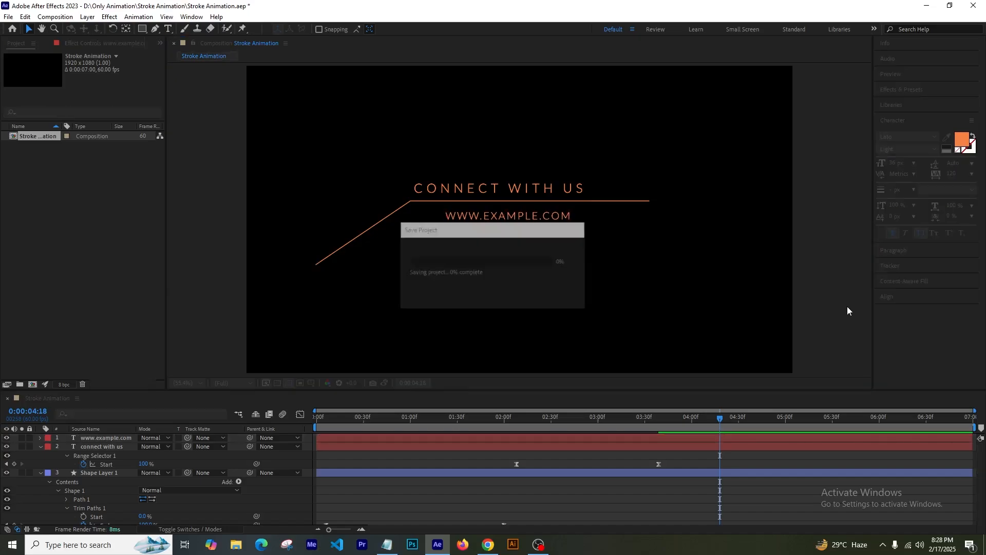
# Draw a rectangle covering the web address text and give it no stroke and a solid white fill.
pyautogui.click(143, 29)
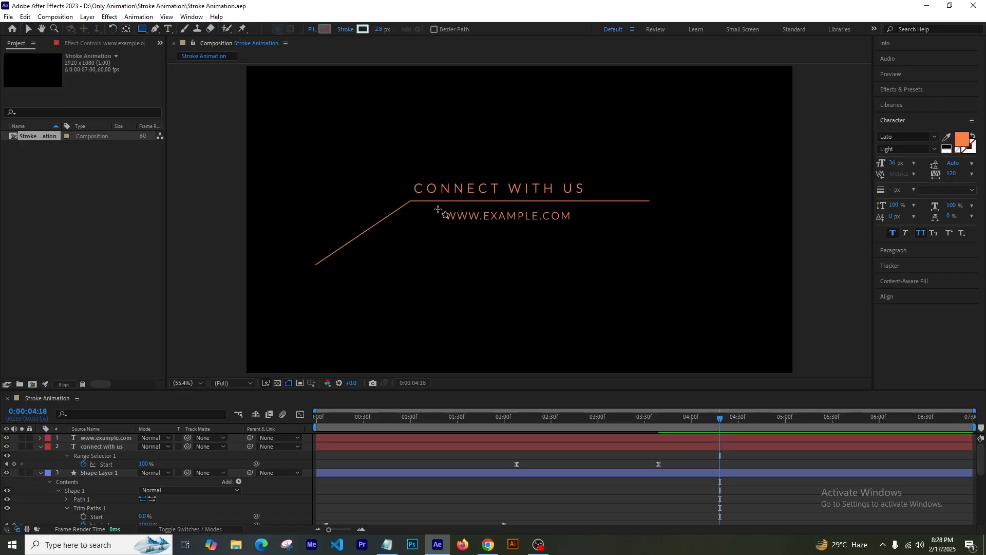
pyautogui.moveTo(438, 209); pyautogui.dragTo(581, 225)
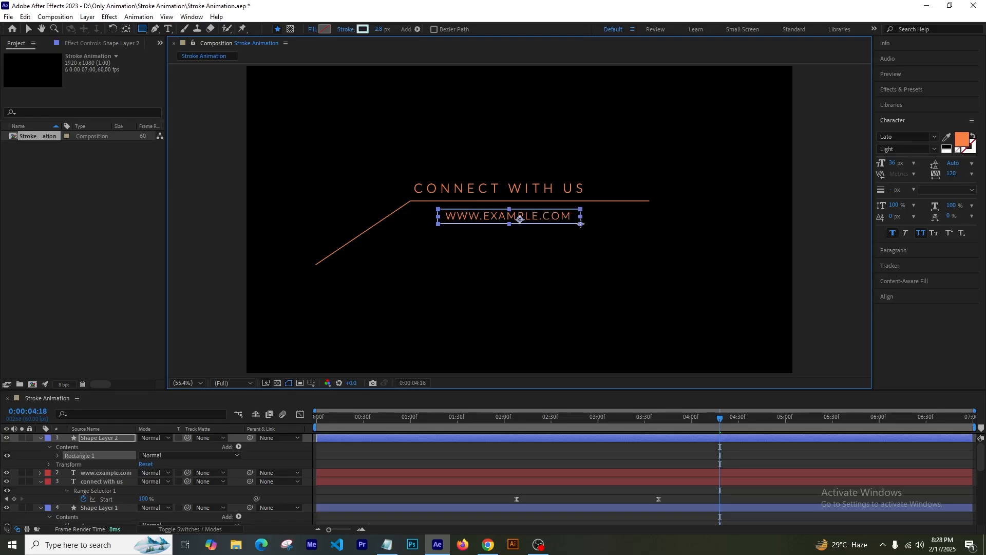
pyautogui.click(346, 29)
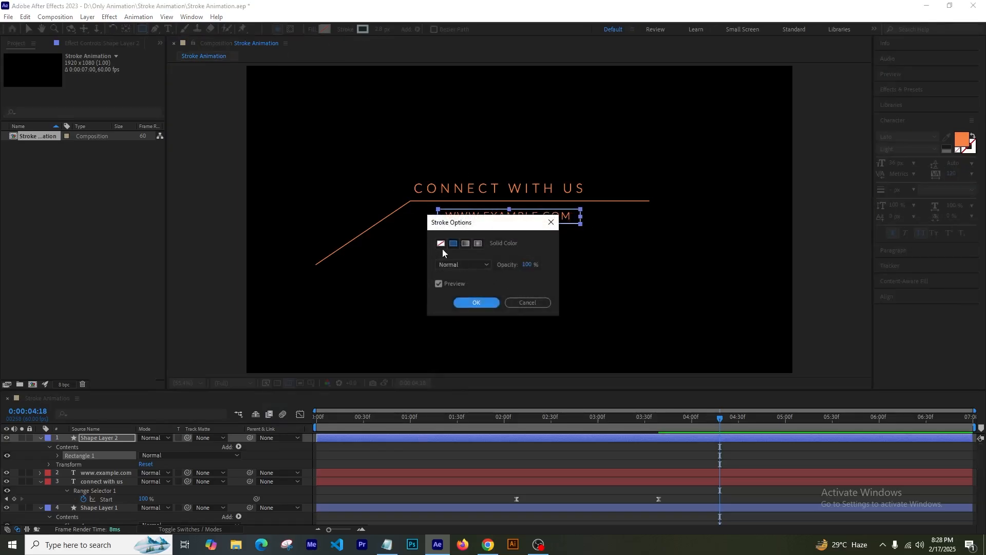
pyautogui.click(441, 244)
pyautogui.click(476, 302)
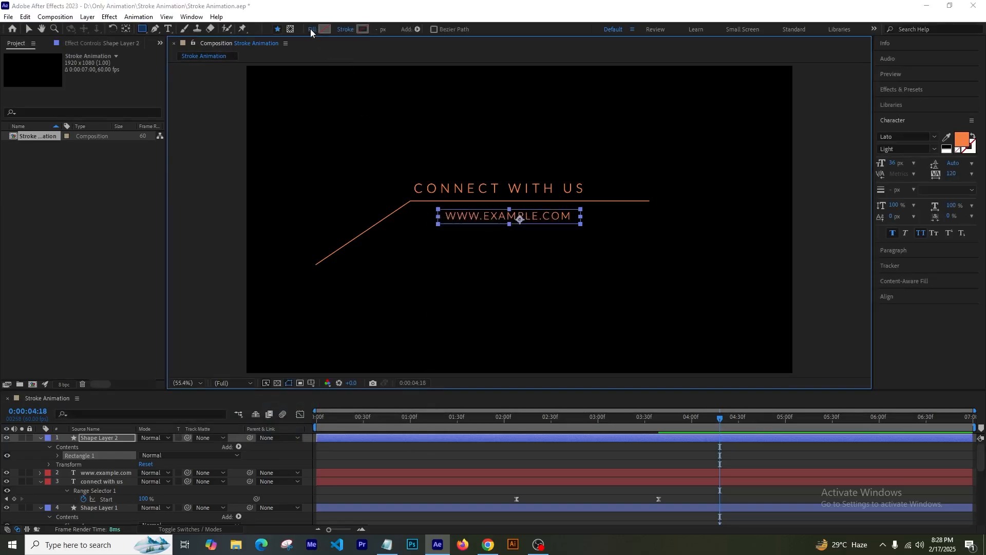
pyautogui.click(315, 29)
pyautogui.click(453, 244)
pyautogui.click(476, 301)
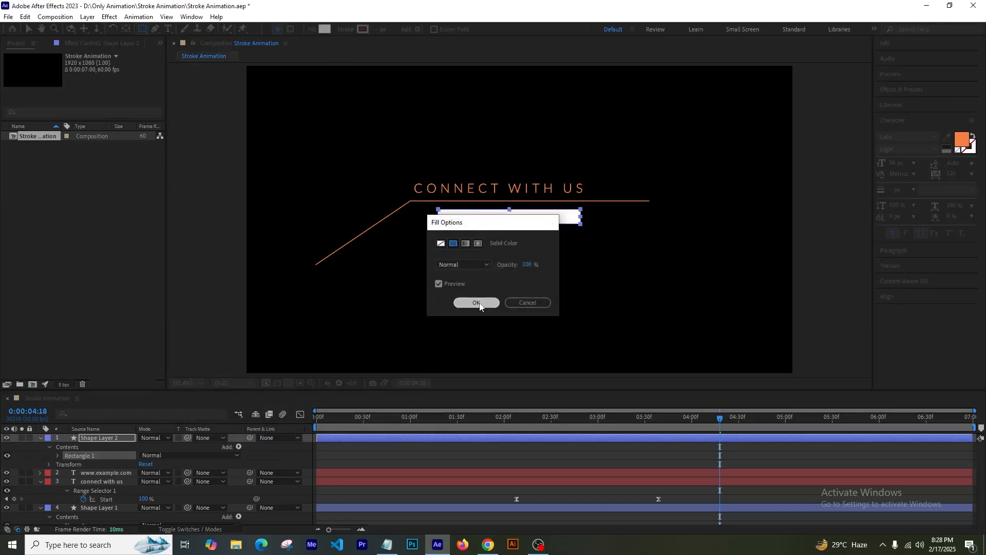
# Fill the rectangle with orange F58247 and set its layer, Shape Layer 2, as the track matte of the web address text.
pyautogui.click(324, 29)
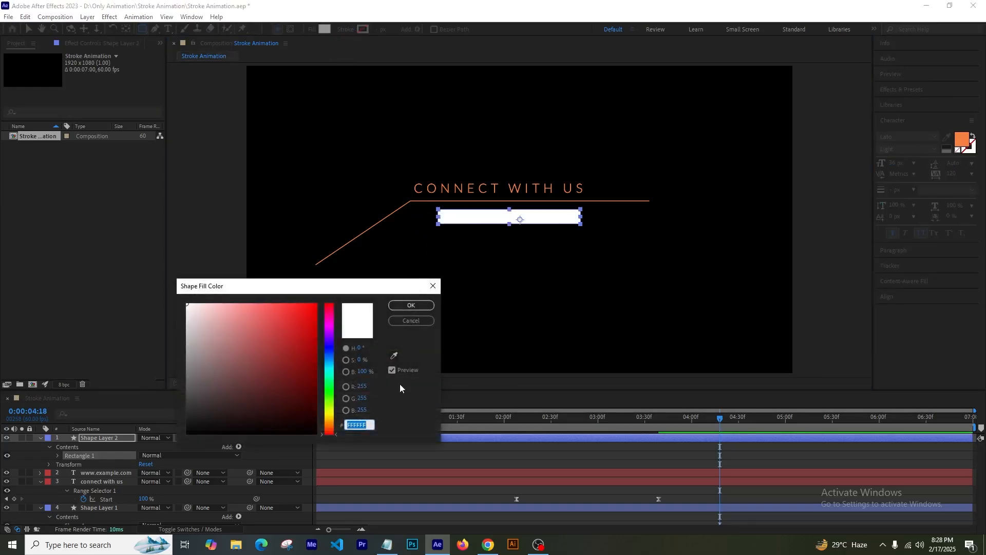
pyautogui.write('F58247')
pyautogui.click(412, 305)
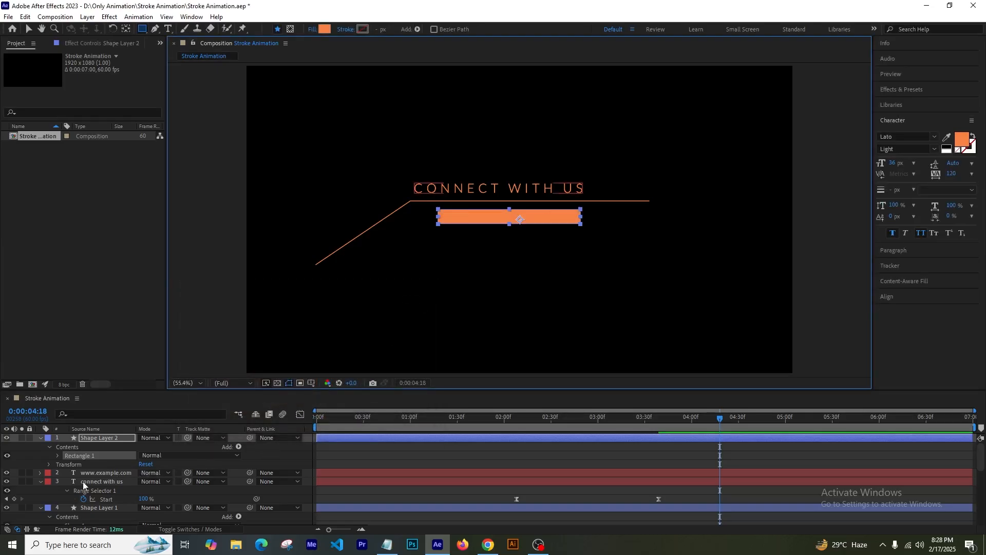
pyautogui.click(221, 472)
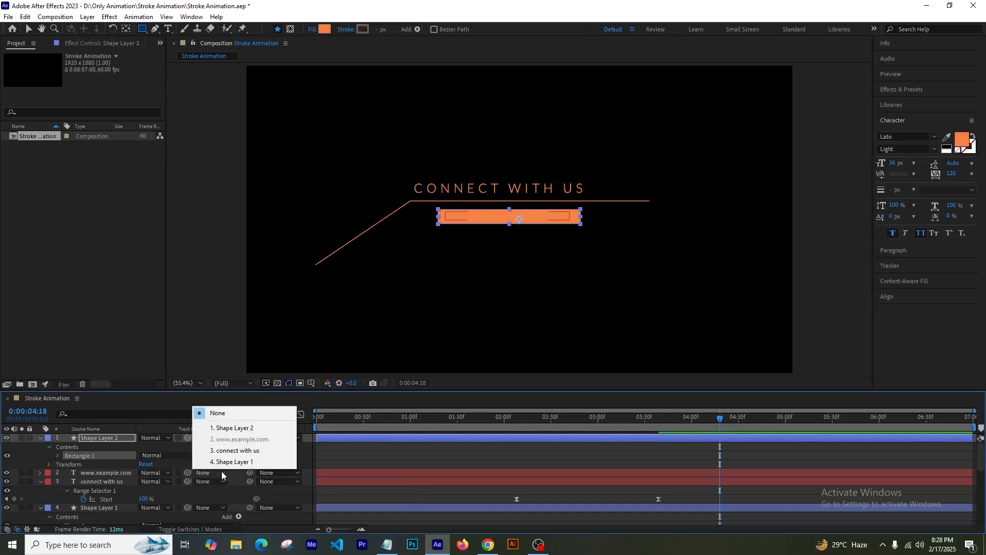
pyautogui.click(238, 429)
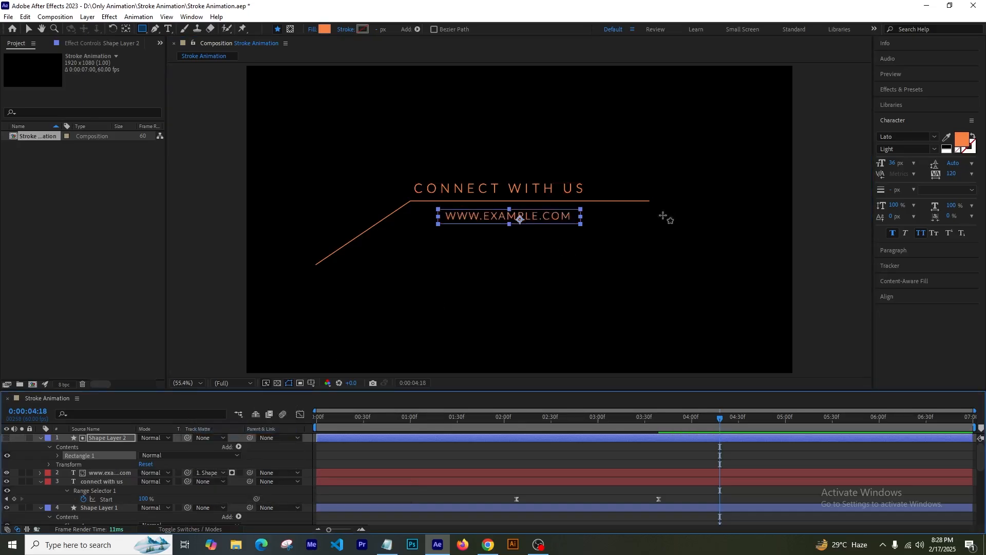
# Animate the web address text's position from 920.9, 569.4 at 0:00:03:45 up to 920.9, 524.4 at 0:00:05:31, and preview the motion.
pyautogui.click(98, 473)
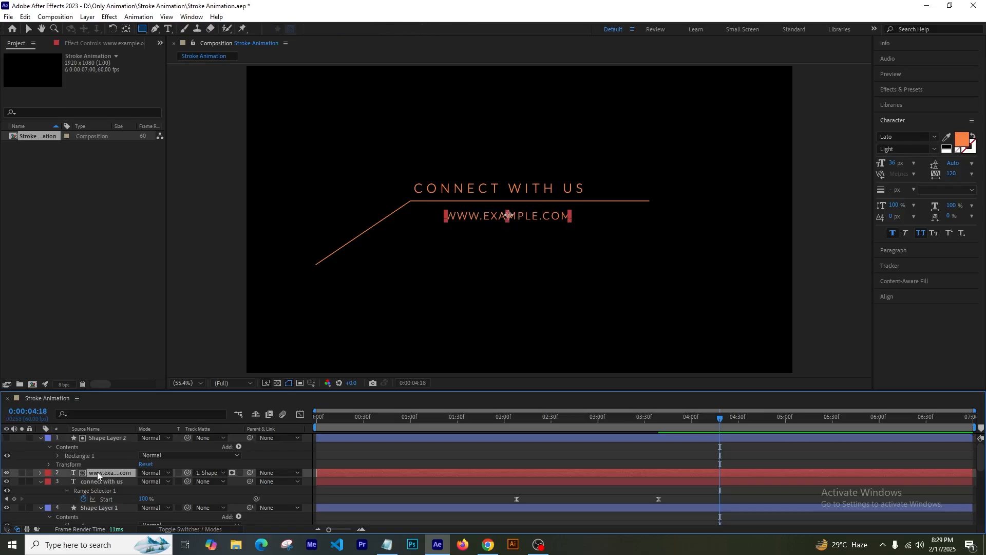
pyautogui.press('p')
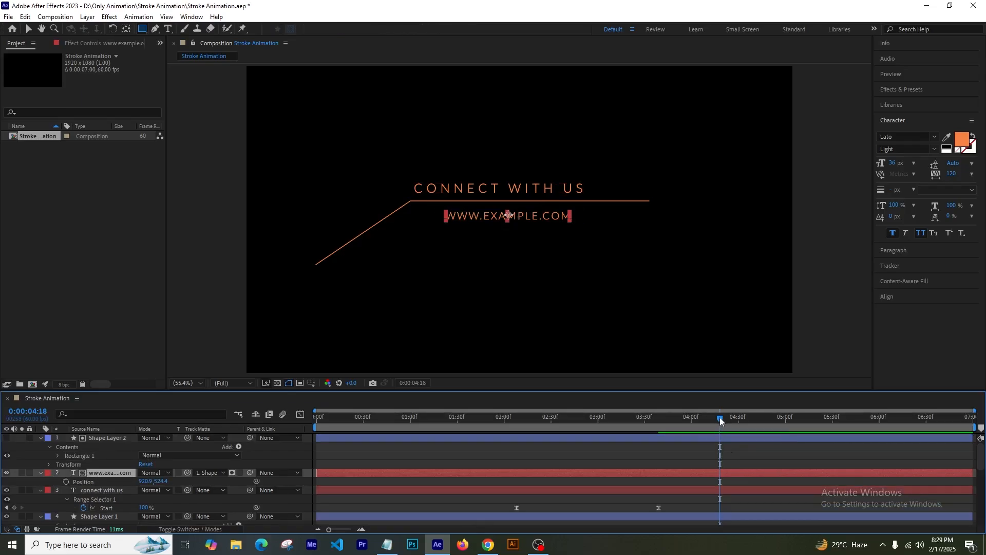
pyautogui.moveTo(719, 417); pyautogui.dragTo(833, 431)
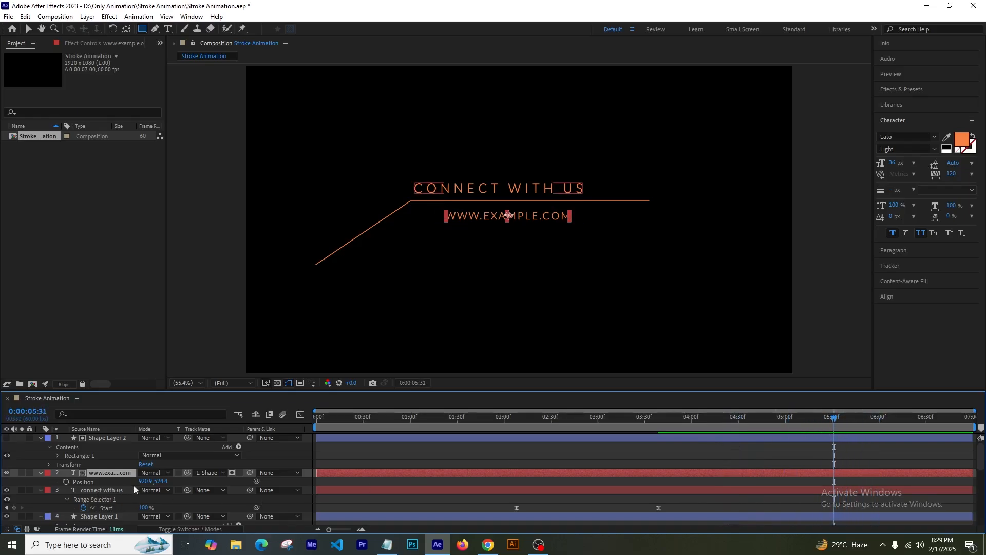
pyautogui.click(66, 481)
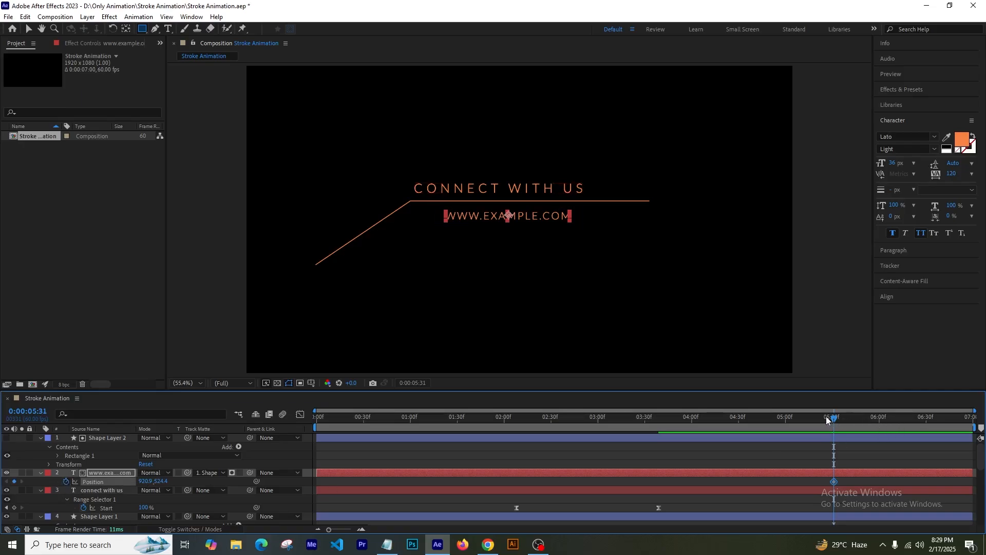
pyautogui.moveTo(834, 418); pyautogui.dragTo(668, 450)
pyautogui.moveTo(160, 482); pyautogui.dragTo(180, 483)
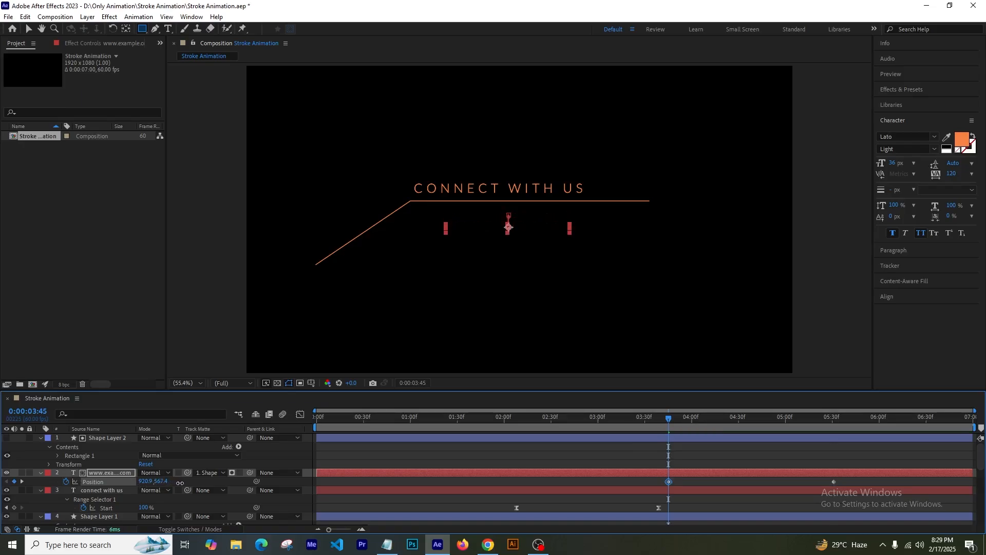
pyautogui.press('space')
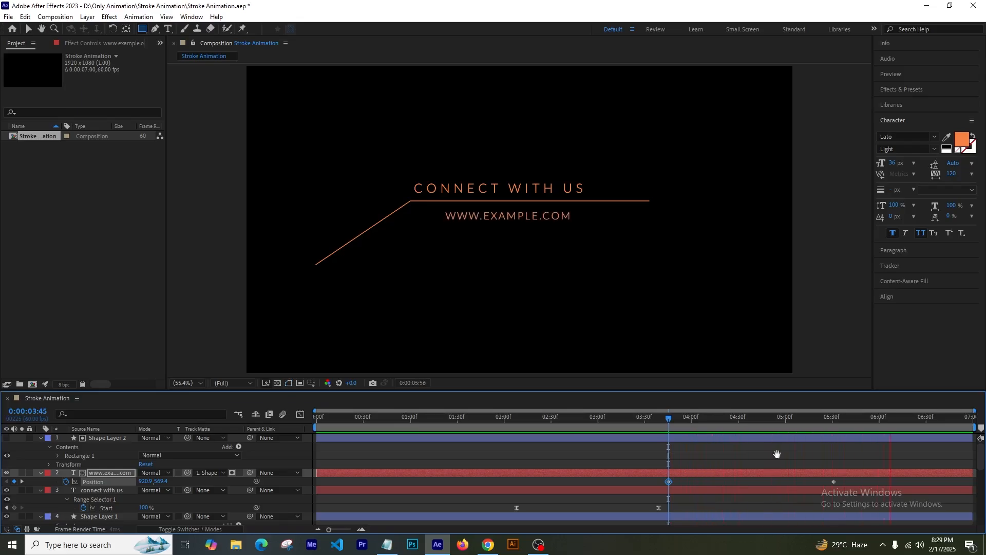
pyautogui.press('space')
# Apply Easy Ease to both position keyframes of the web address text and return to the start of the timeline.
pyautogui.moveTo(847, 480); pyautogui.dragTo(656, 482)
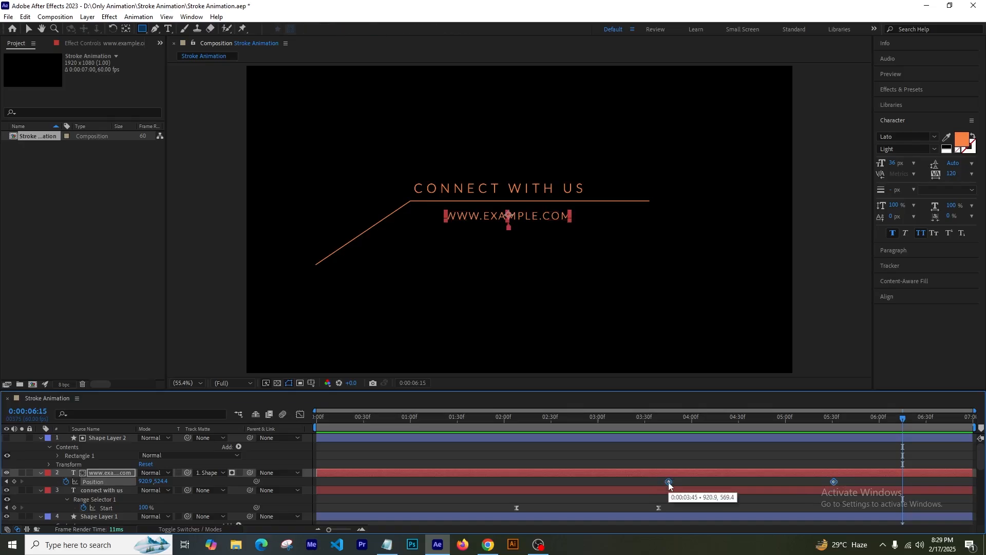
pyautogui.press('F9')
pyautogui.moveTo(903, 418); pyautogui.dragTo(548, 419)
pyautogui.press('Home')
pyautogui.press('space')
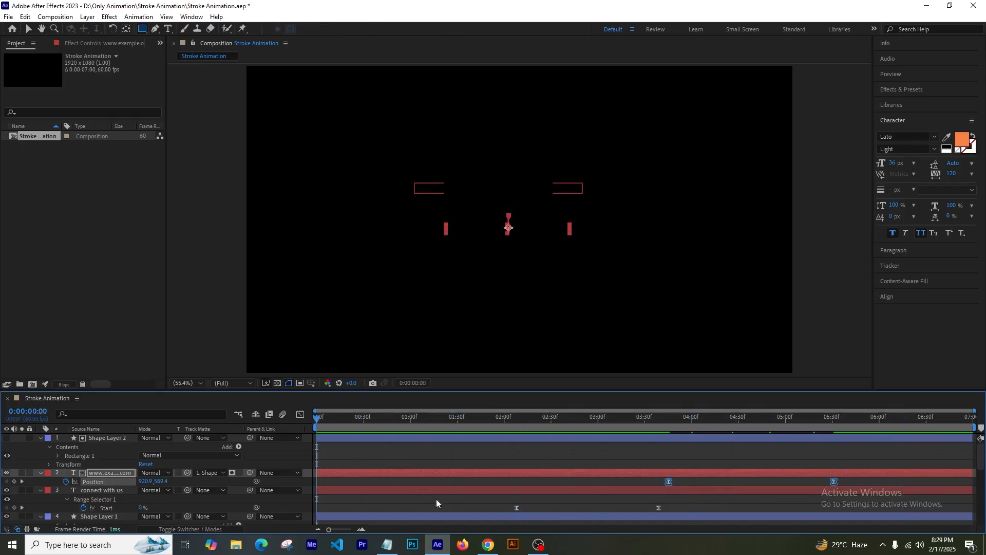
pyautogui.press('space')
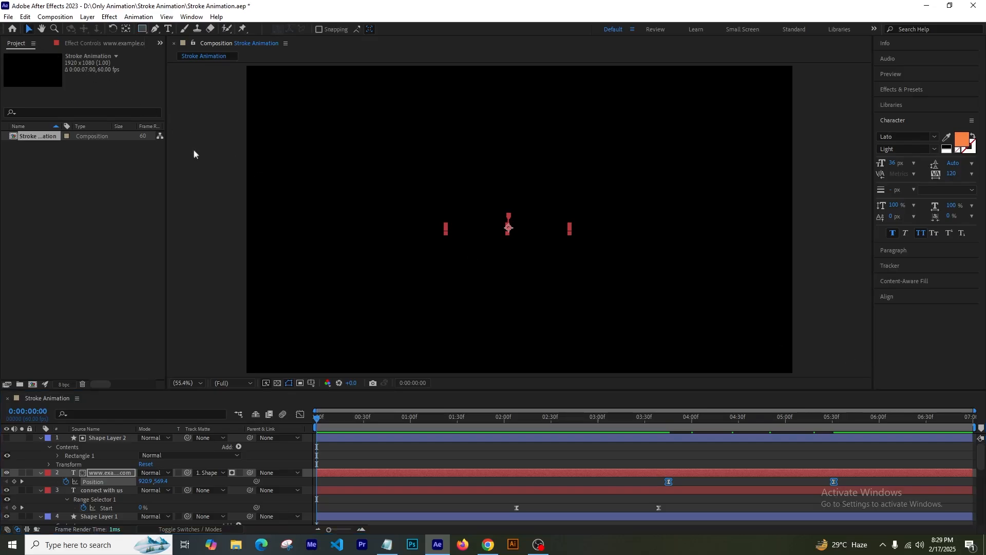
# Deselect all layers, play the animation from the start, and turn on the transparency grid behind the artwork.
pyautogui.click(199, 162)
pyautogui.press('v')
pyautogui.press('space')
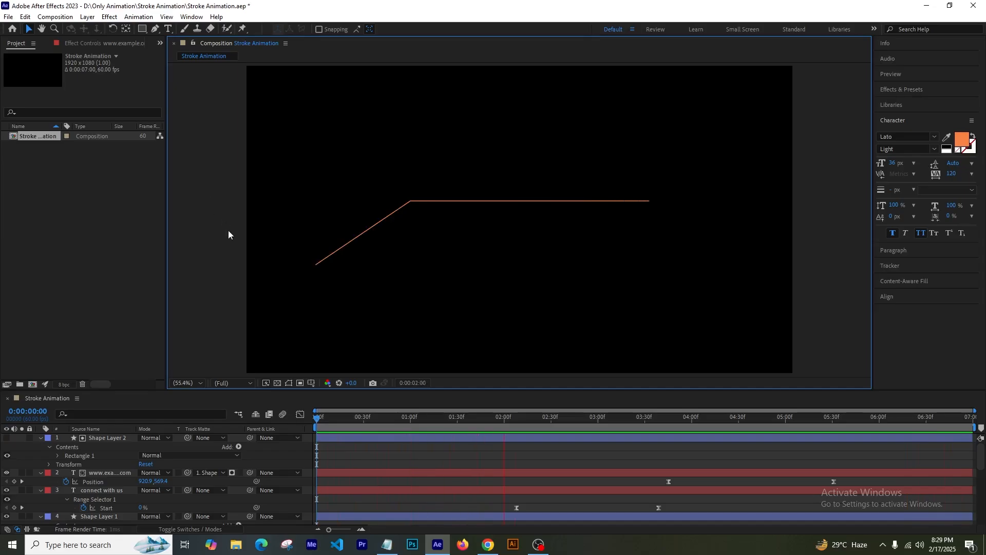
pyautogui.press('space')
pyautogui.click(277, 383)
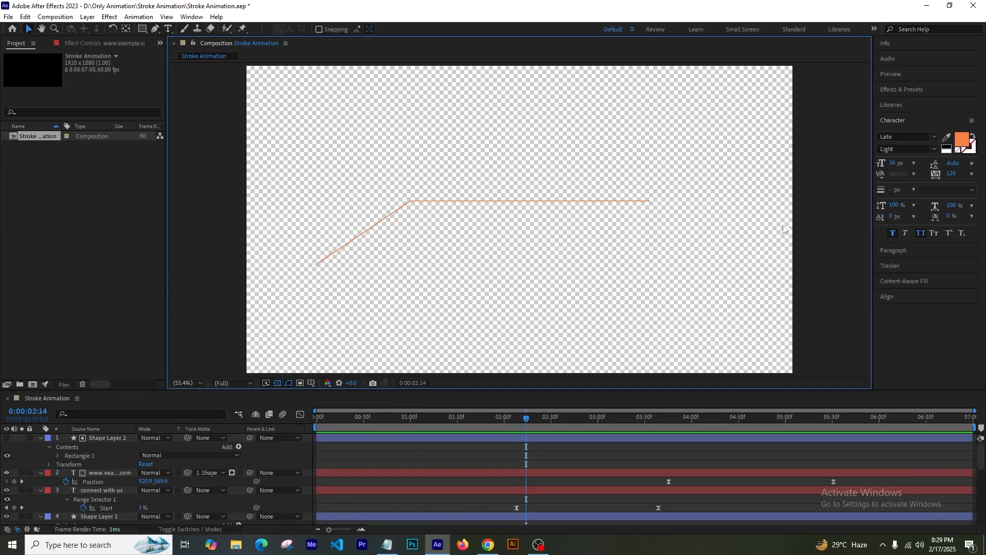
pyautogui.press('space')
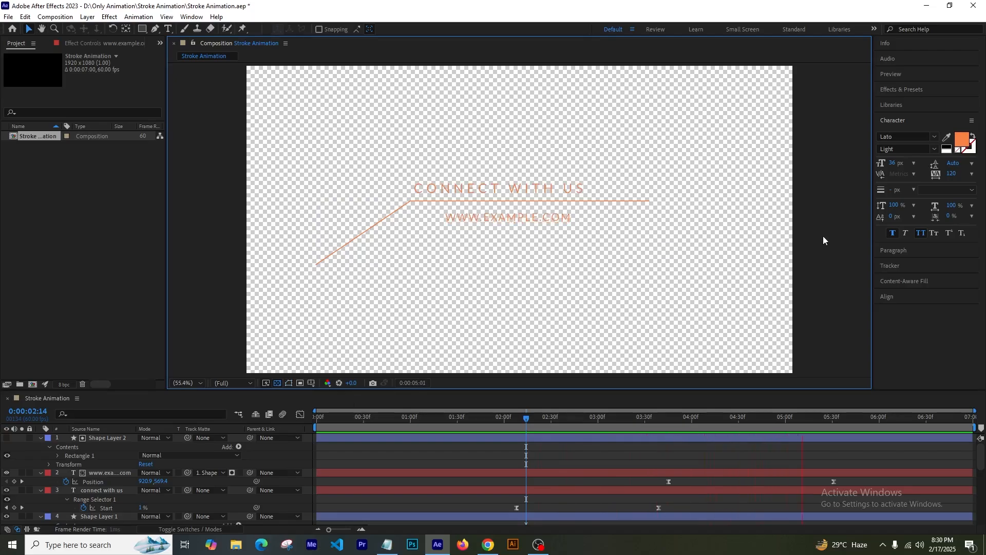
pyautogui.click(196, 495)
# Select all four layers of the composition and collapse their expanded properties in the timeline.
pyautogui.click(116, 452)
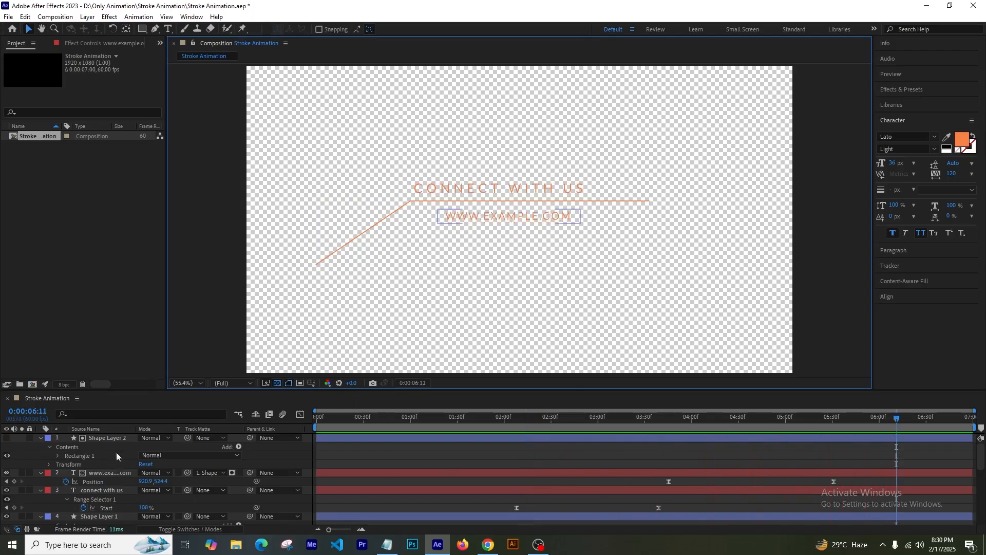
pyautogui.scroll(-5, 121, 484)
pyautogui.scroll(5, 121, 484)
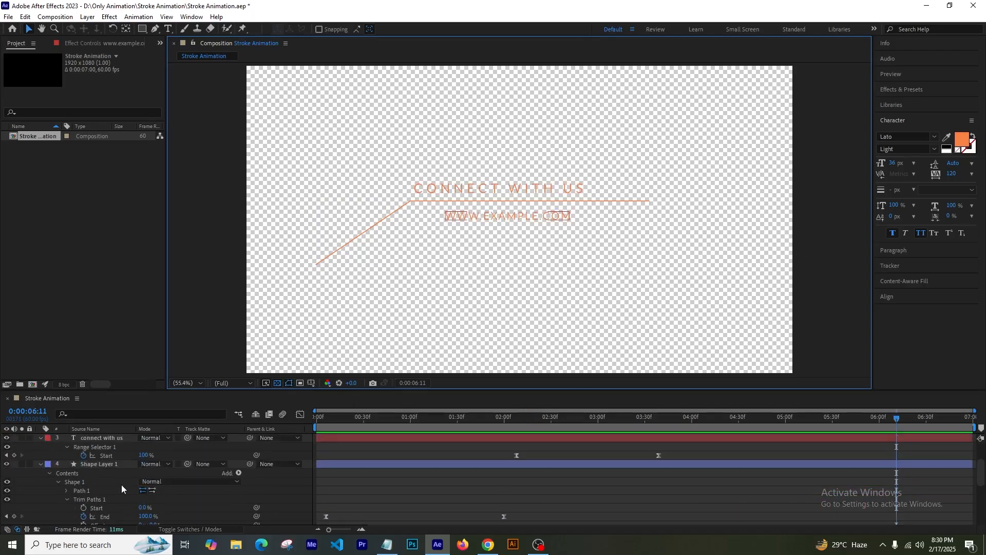
pyautogui.click(40, 463)
pyautogui.click(41, 439)
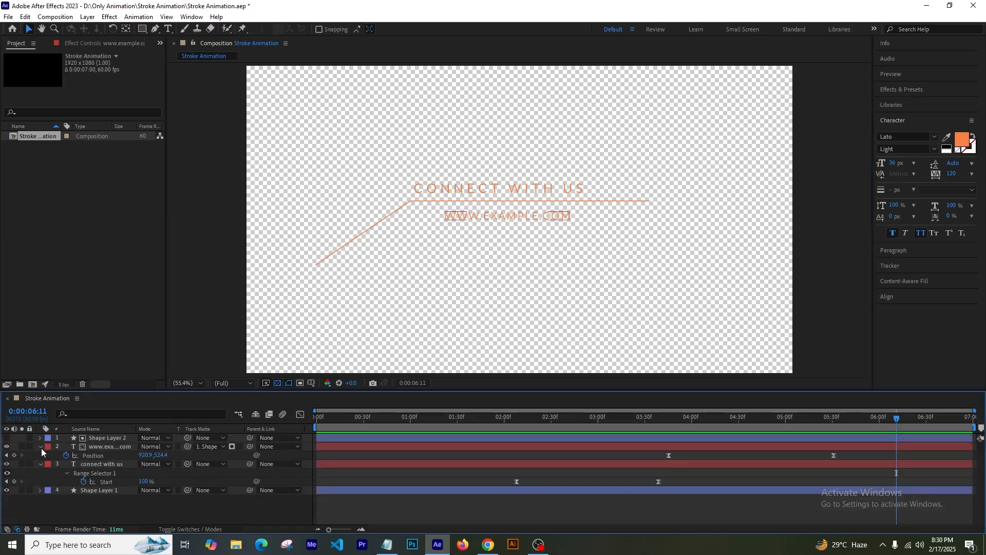
pyautogui.click(92, 438)
pyautogui.keyDown('shift'); pyautogui.click(101, 489); pyautogui.keyUp('shift')
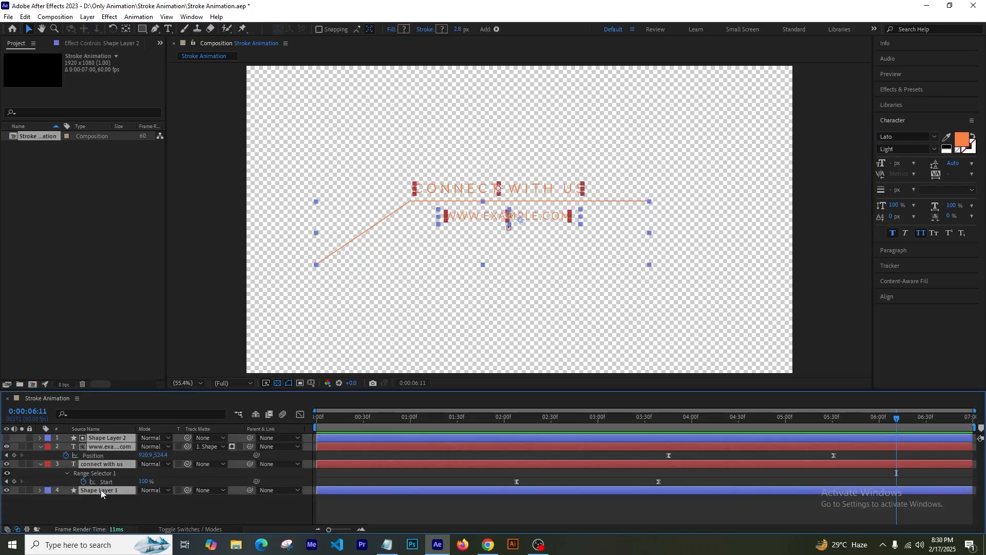
pyautogui.press('u')
pyautogui.click(98, 470)
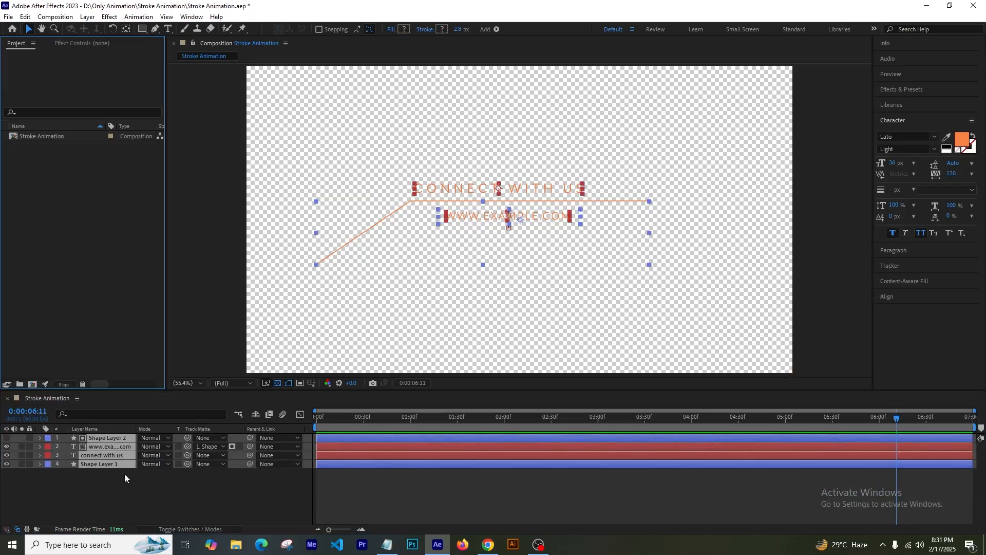
# Pre-compose the four selected layers into a new composition named "Stroke Text Animation", moving all attributes into it.
pyautogui.rightClick(108, 456)
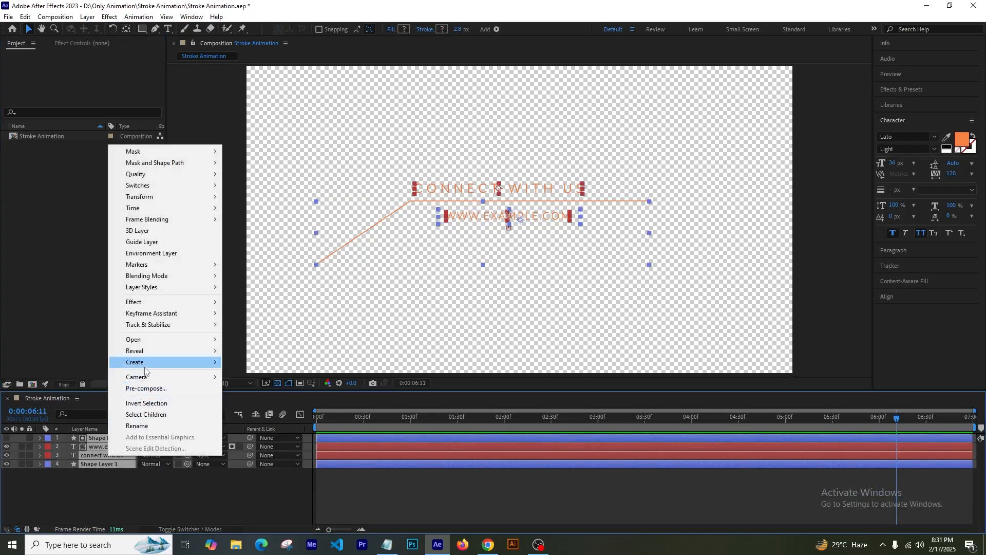
pyautogui.click(145, 387)
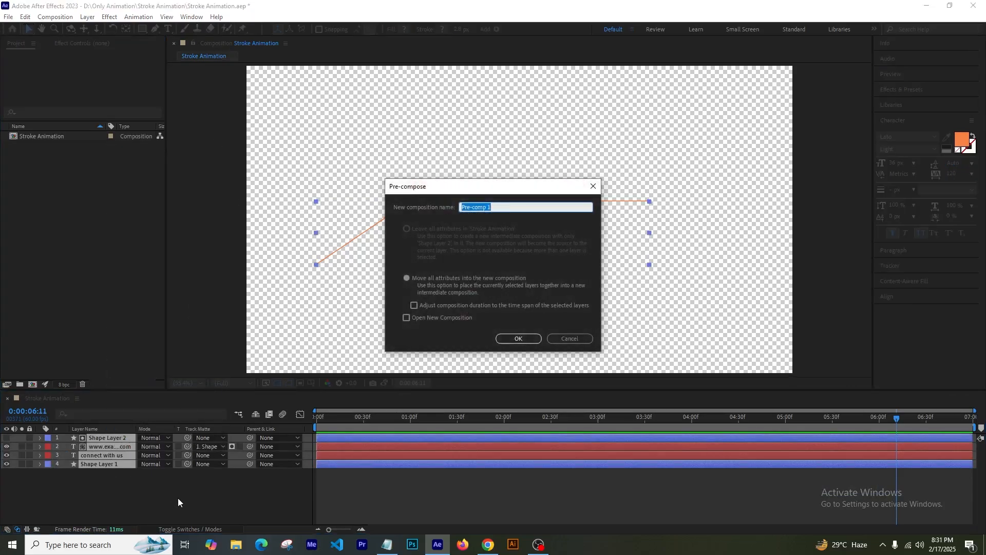
pyautogui.write('S')
pyautogui.write('troke Text Animation')
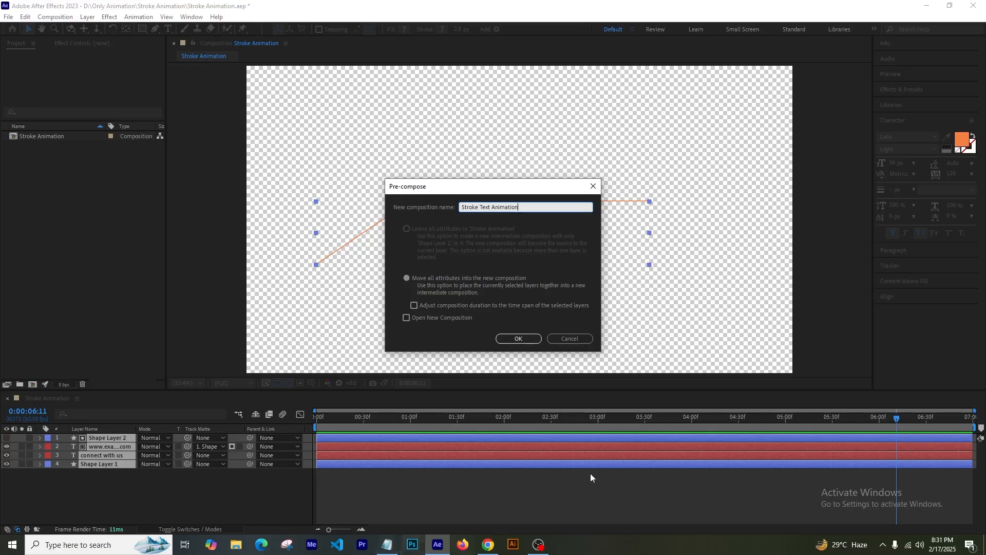
pyautogui.click(518, 338)
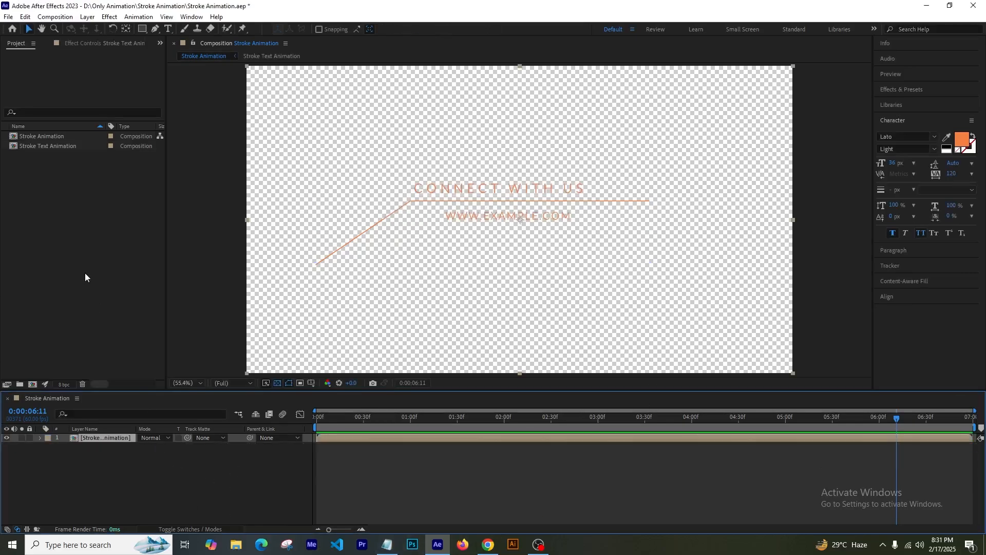
# Delete the Stroke Text Animation layer from the Stroke Animation timeline and play the emptied composition.
pyautogui.click(49, 148)
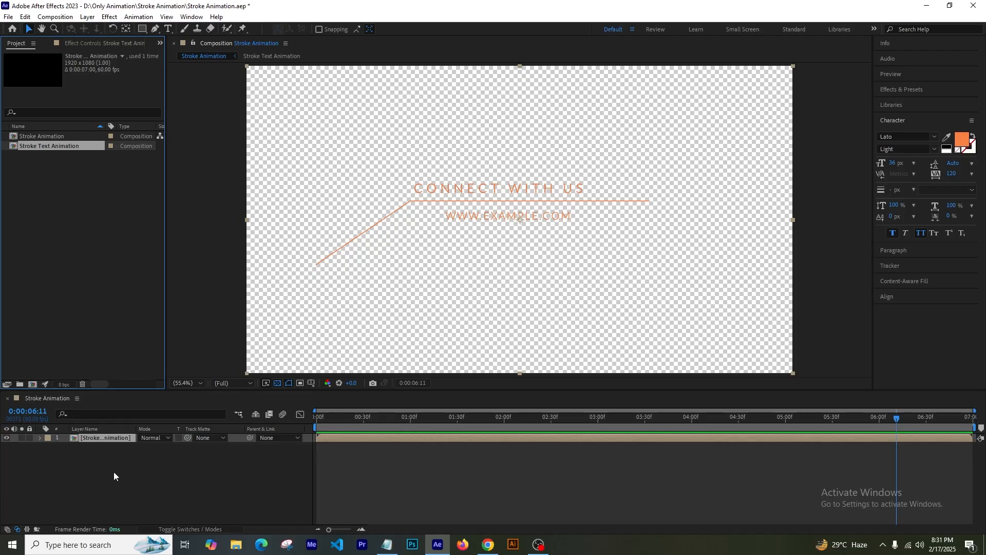
pyautogui.click(100, 437)
pyautogui.press('Delete')
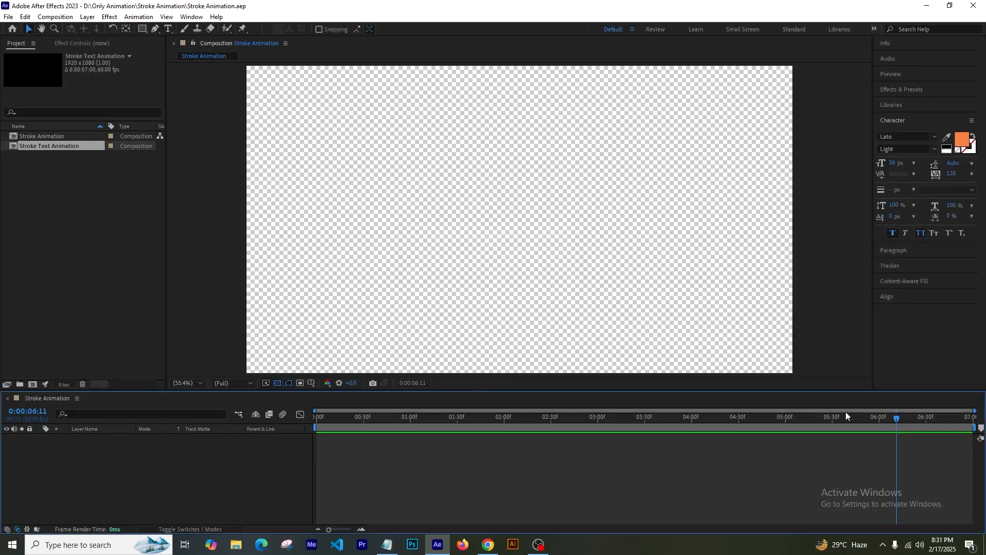
pyautogui.moveTo(894, 419); pyautogui.dragTo(309, 420)
pyautogui.press('space')
# Add a full-frame dark royal blue solid layer to the Stroke Animation composition.
pyautogui.rightClick(111, 473)
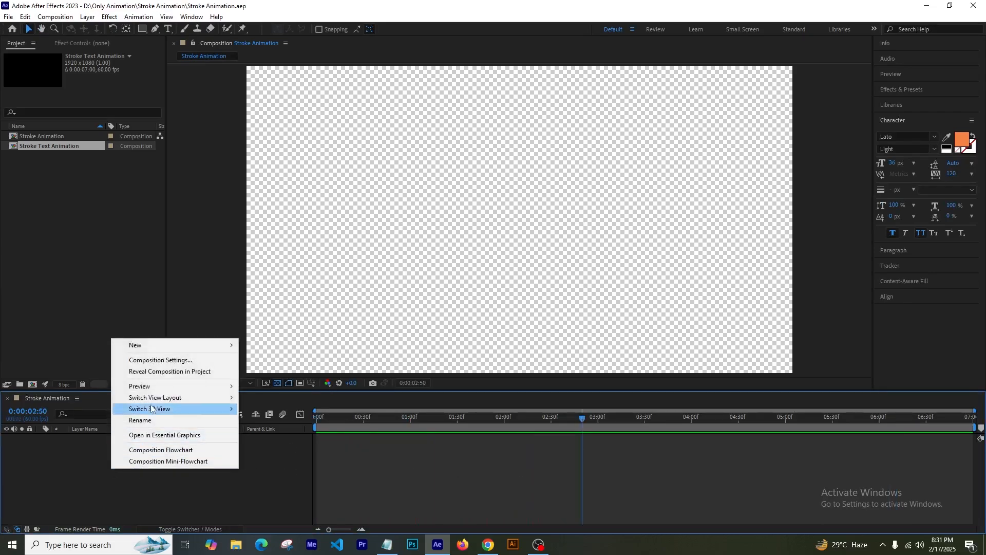
pyautogui.moveTo(221, 346)
pyautogui.click(263, 371)
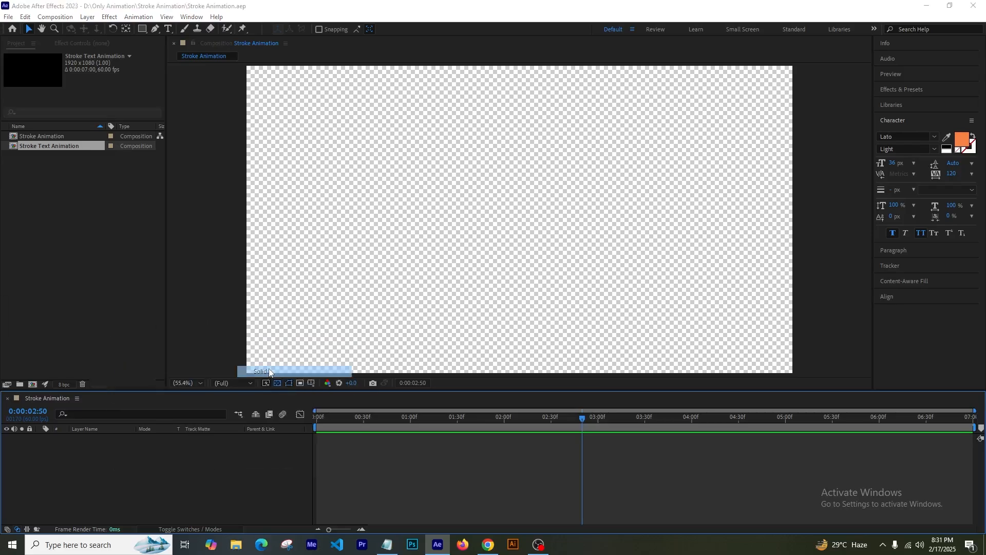
pyautogui.click(523, 362)
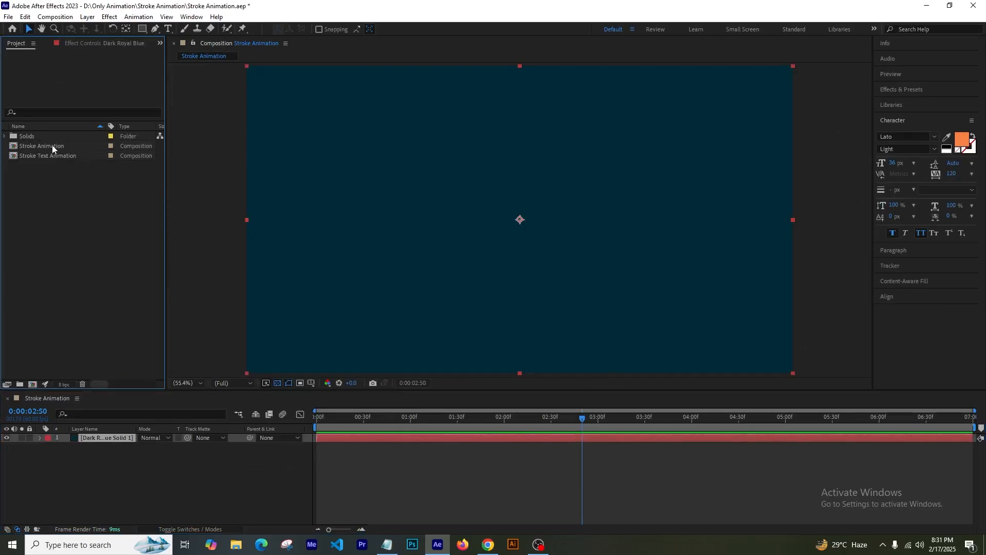
# Place the Stroke Text Animation composition above the blue solid in the timeline and preview the result from the start.
pyautogui.click(52, 146)
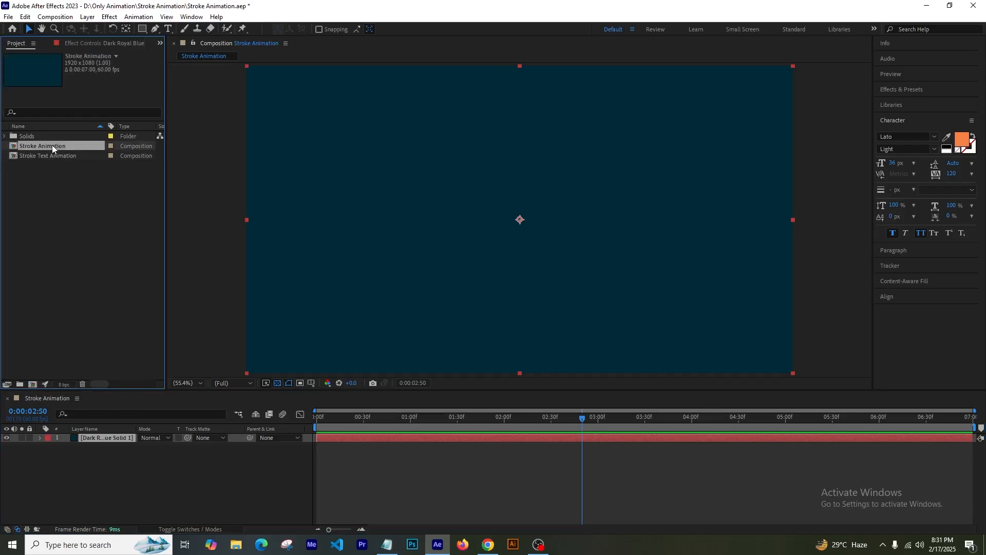
pyautogui.moveTo(58, 155); pyautogui.dragTo(118, 435)
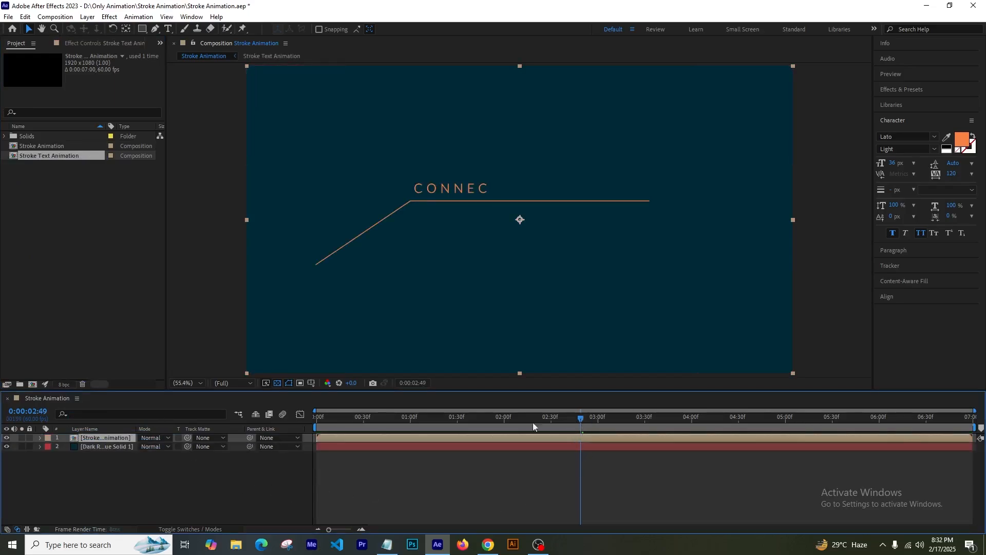
pyautogui.press('Home')
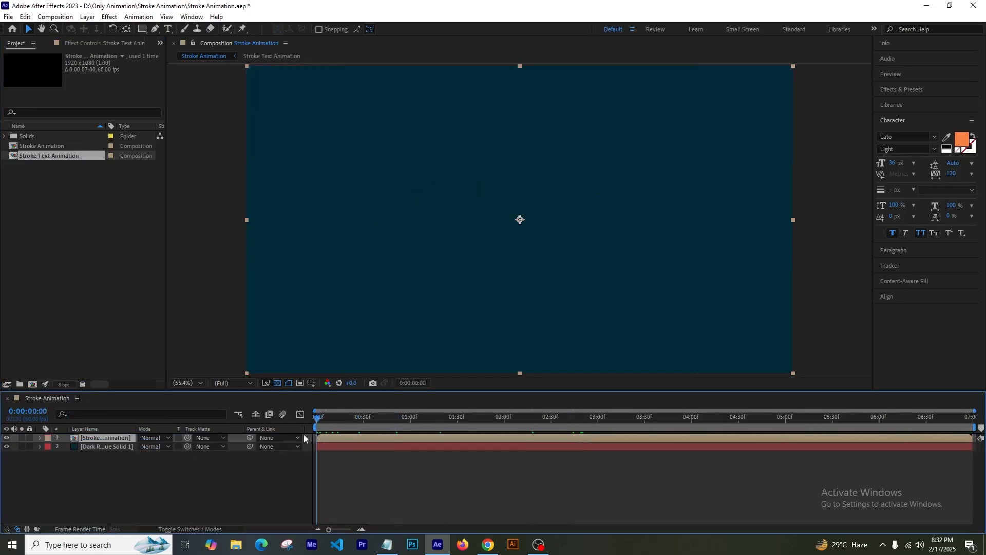
pyautogui.press('space')
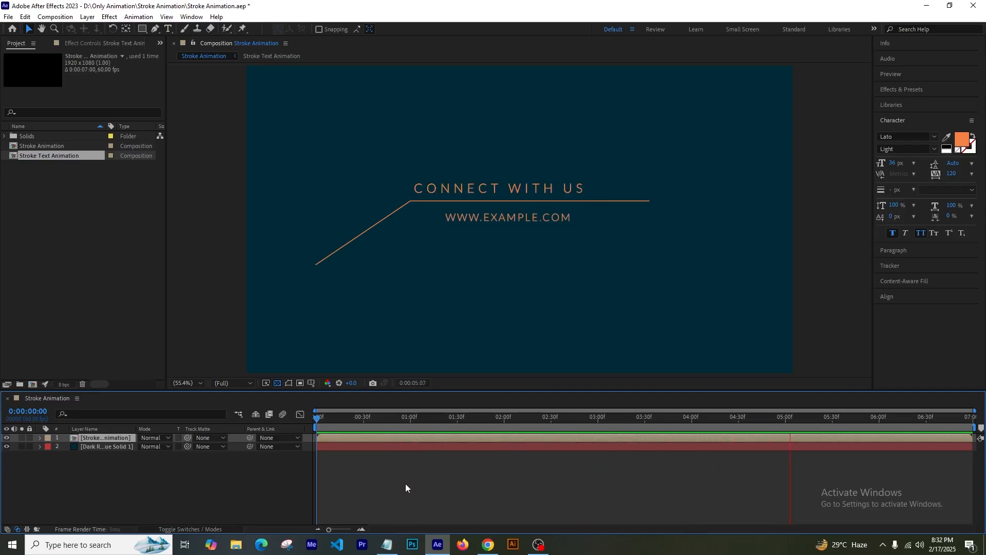
pyautogui.press('space')
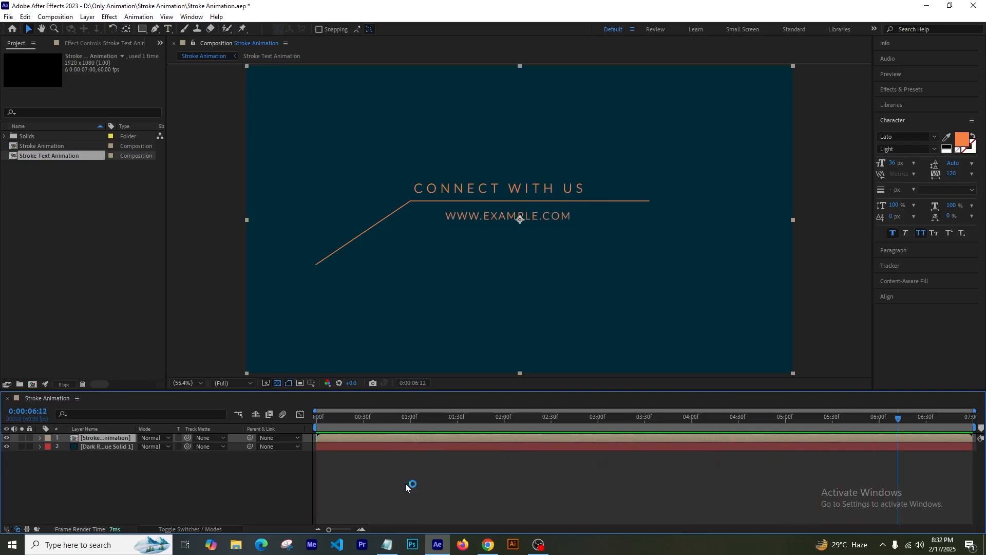
# Trim the ends of the Stroke Text Animation and blue solid layers to 0:00:05:31 and end the work area there.
pyautogui.moveTo(898, 428); pyautogui.dragTo(836, 431)
pyautogui.click(670, 476)
pyautogui.moveTo(674, 486); pyautogui.dragTo(711, 435)
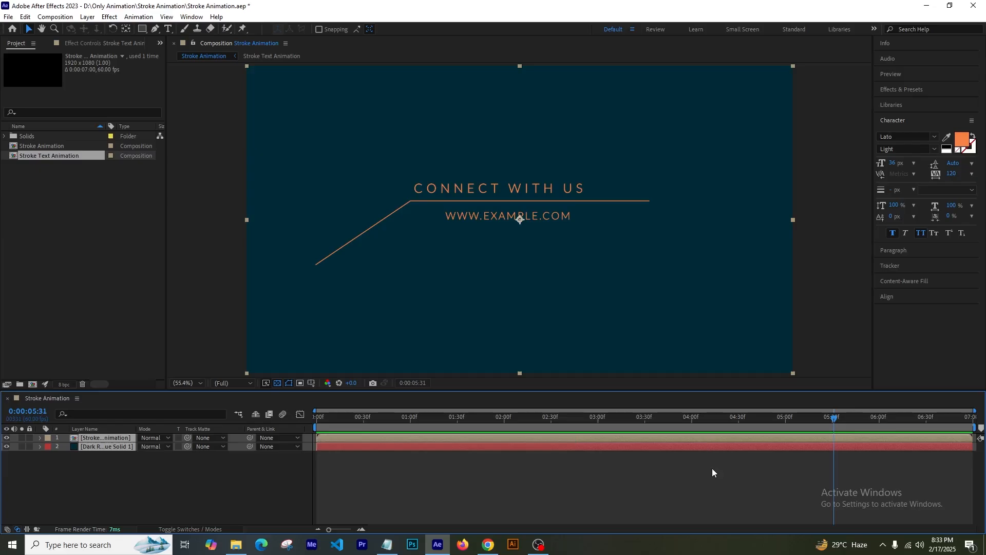
pyautogui.hotkey('alt', ']')
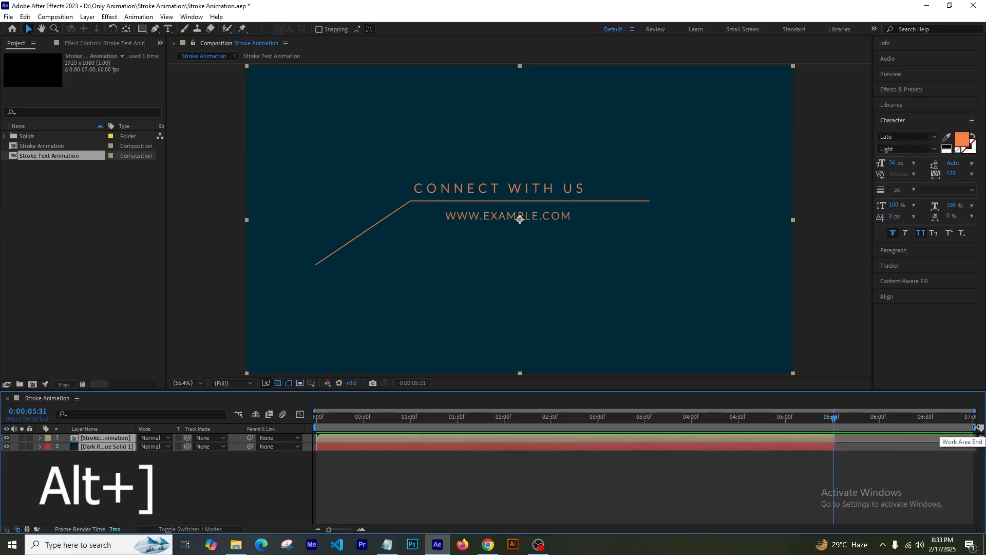
pyautogui.moveTo(974, 427); pyautogui.dragTo(835, 427)
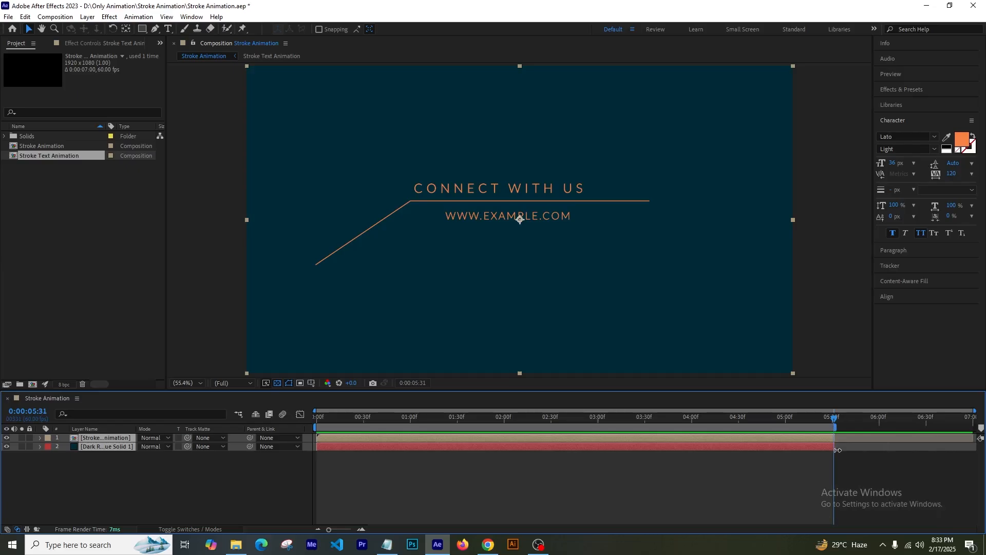
# Save the project, queue the Stroke Animation composition and render it as H.264 to Stroke Animation.mp4 in the Stroke Animation folder.
pyautogui.hotkey('ctrl', 's')
pyautogui.click(55, 17)
pyautogui.click(106, 103)
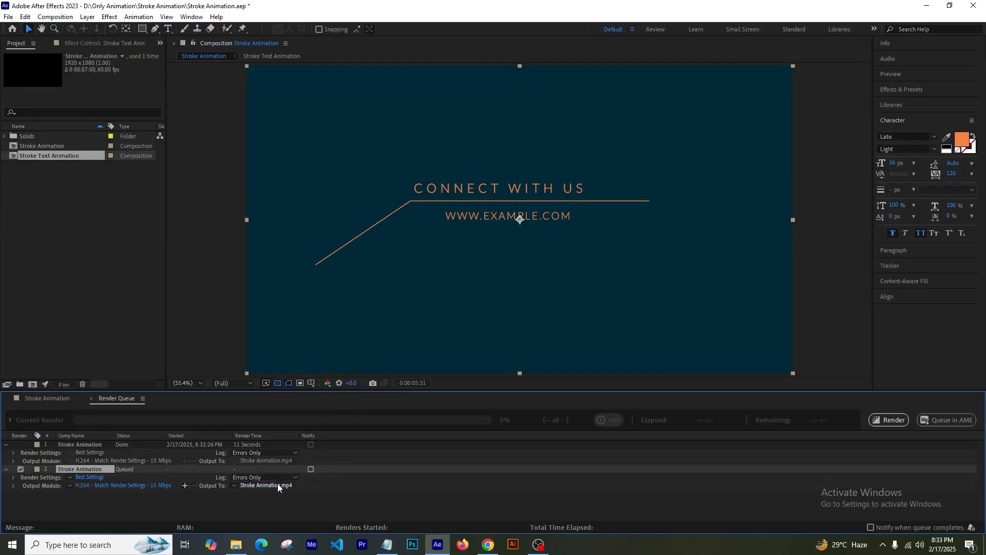
pyautogui.click(265, 485)
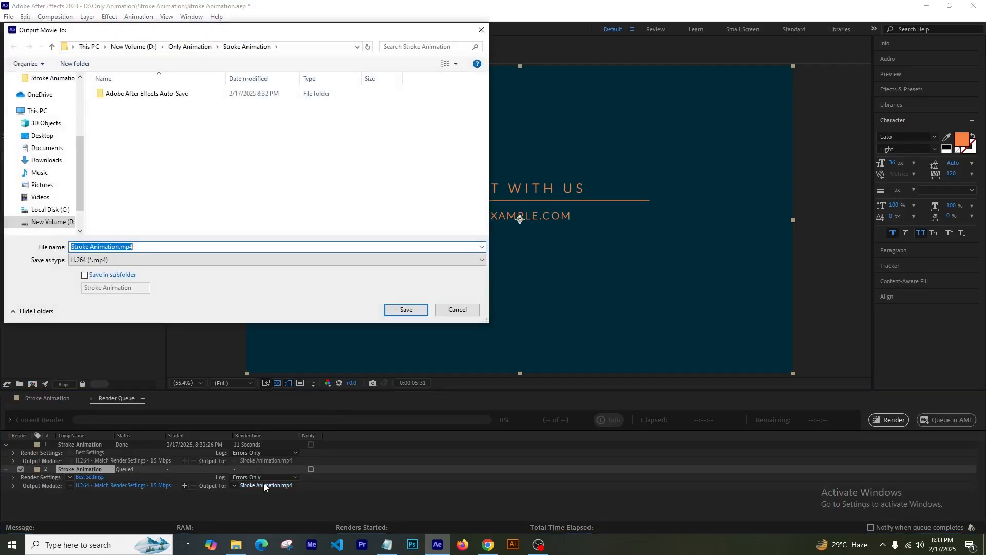
pyautogui.click(413, 312)
pyautogui.click(888, 420)
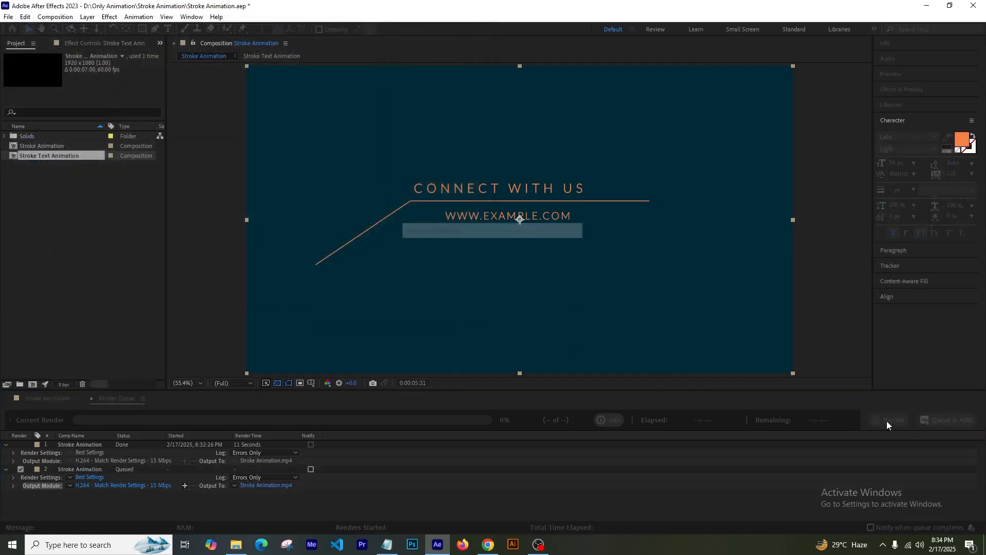